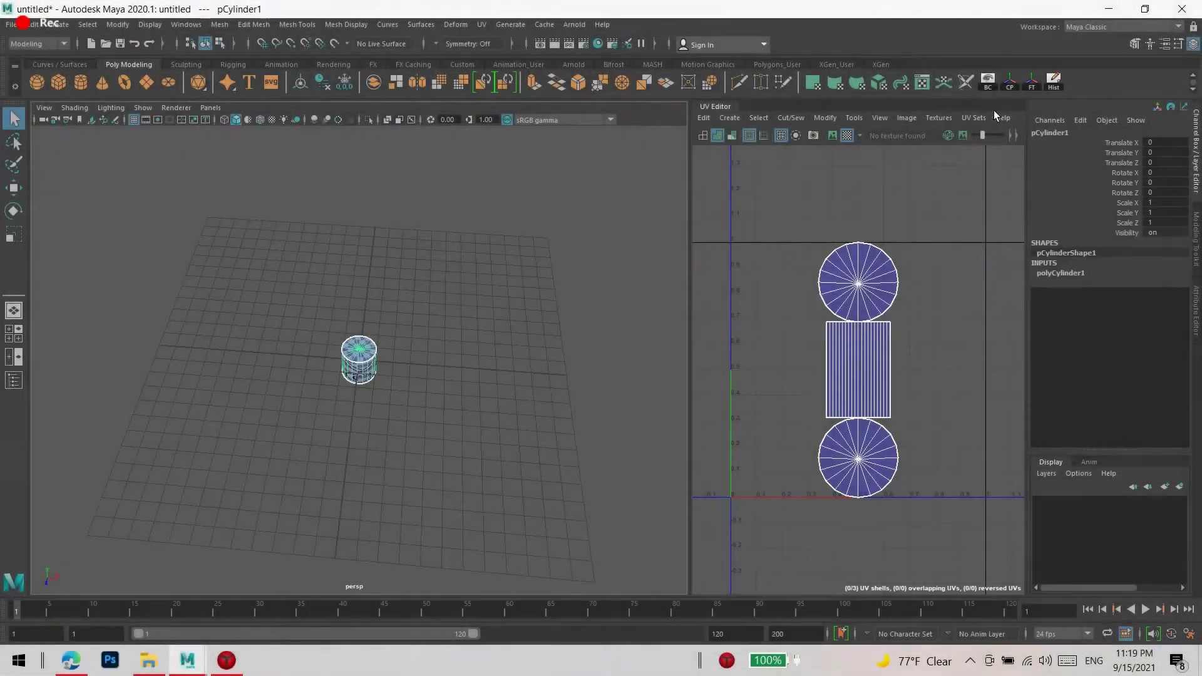
Close the UV Editor and scale the cylinder flat vertically
drag(995, 108, 995, 129)
click(1054, 129)
click(1059, 273)
mouse_move(532, 360)
mouse_down()
mouse_move(531, 400)
mouse_move(497, 274)
mouse_up()
key(f)
Delete the cylinder's top cap faces and select the rim edge loop
key(F11)
click(550, 335)
key(Delete)
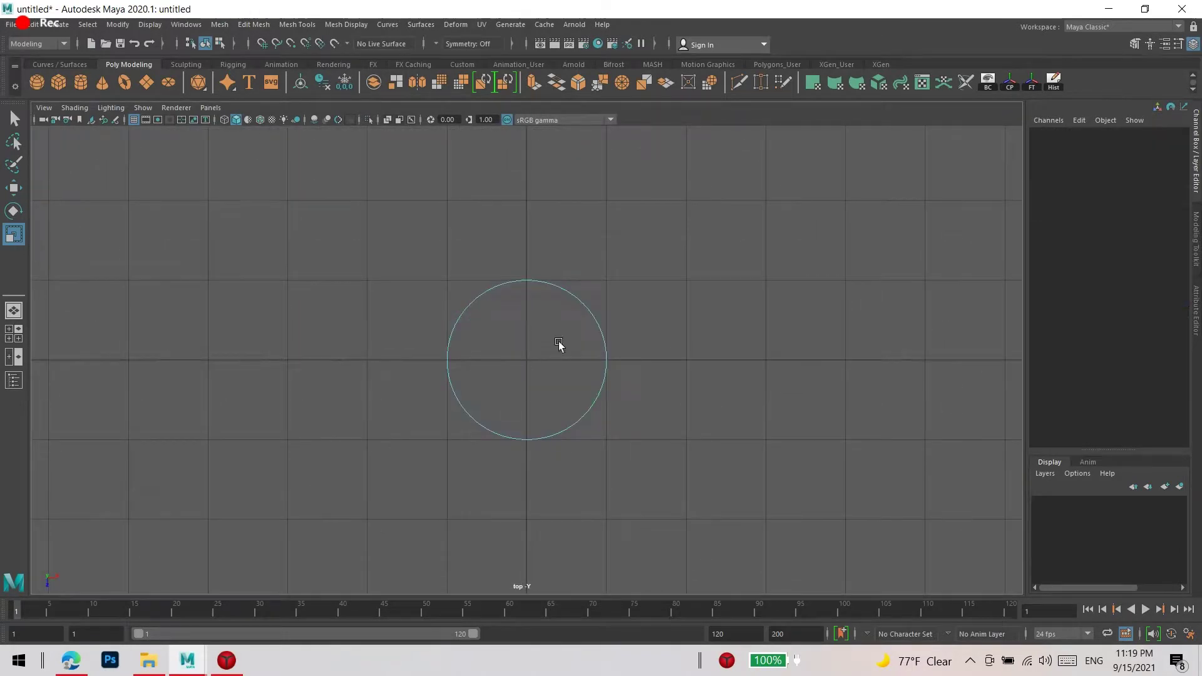
alt+drag(558, 344, 676, 263)
double_click(665, 269)
Extrude the rim edge loop inward into a flat ring and bridge the open edges
click(577, 88)
mouse_move(857, 365)
mouse_down()
mouse_move(700, 371)
mouse_move(712, 318)
mouse_up()
click(253, 24)
click(266, 74)
Select alternating side faces around the ring in face mode
right_click(712, 318)
click(712, 352)
click(545, 397)
shift+double_click(579, 397)
alt+drag(621, 398, 547, 401)
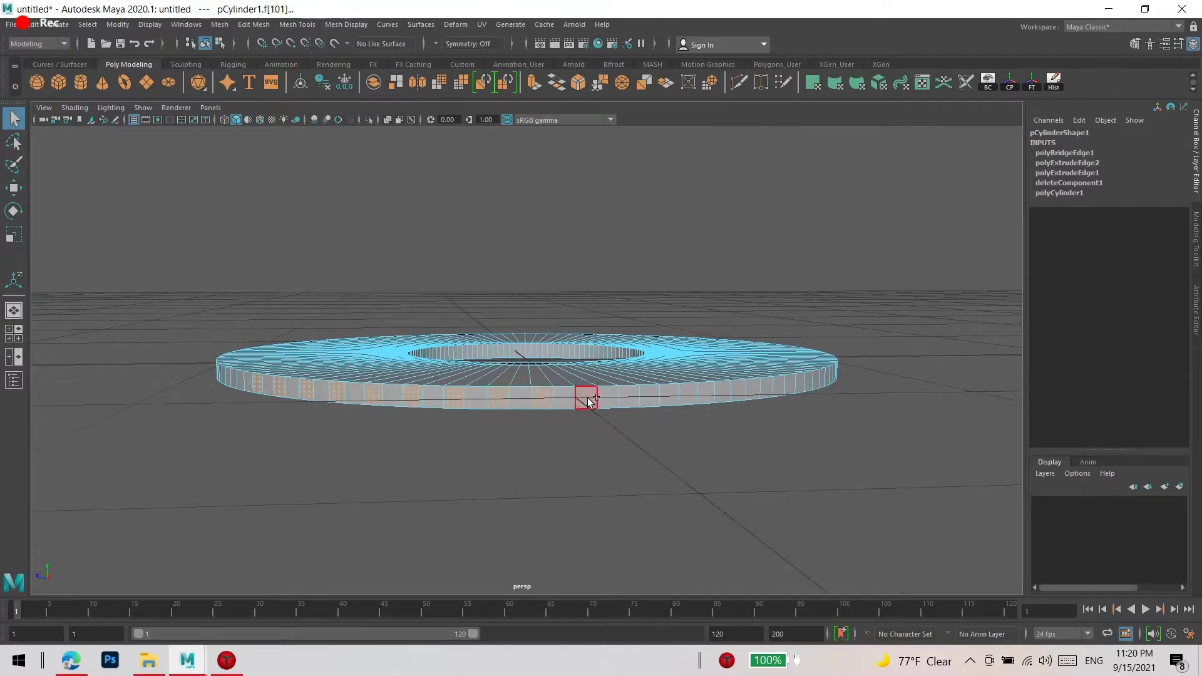
Extrude the alternating side faces outward into teeth tapered to 0.75 local scale, then add an edge loop
alt+drag(711, 396, 403, 407)
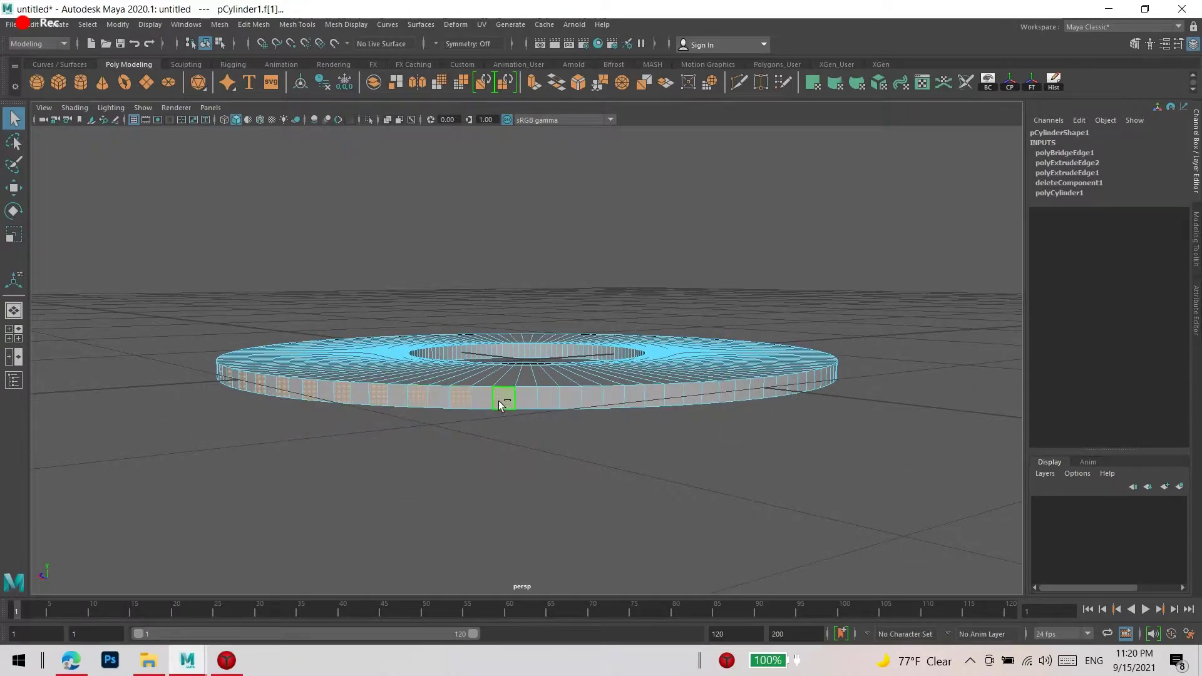
alt+drag(708, 394, 507, 402)
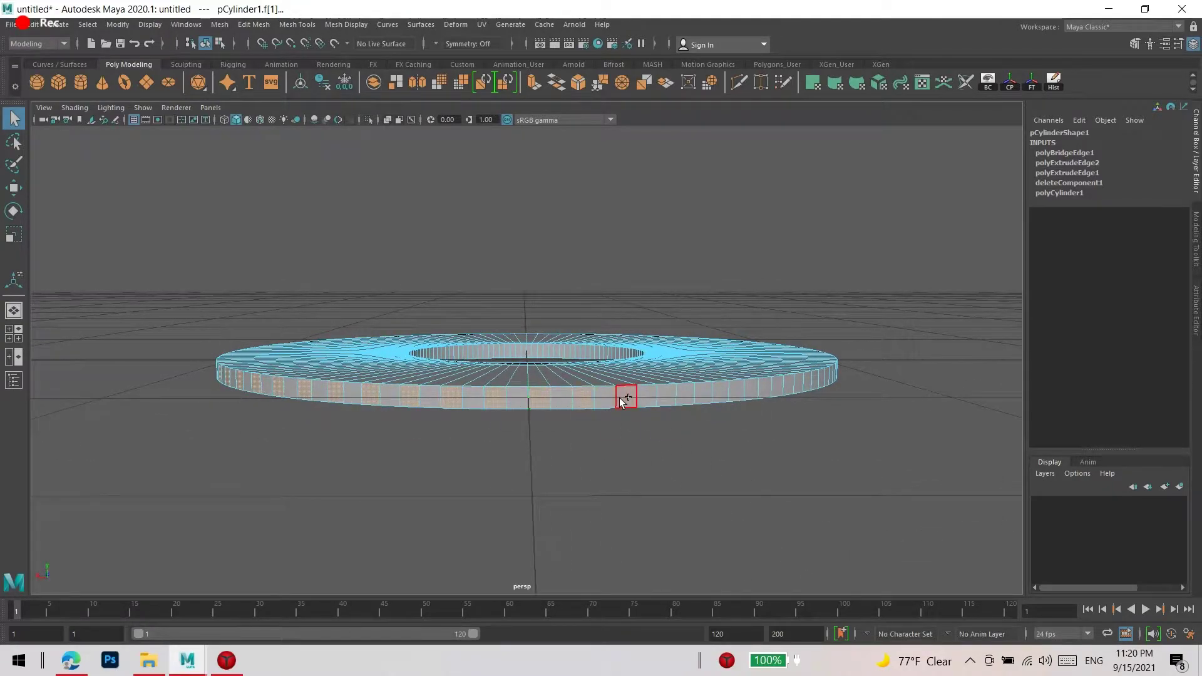
alt+drag(761, 396, 474, 401)
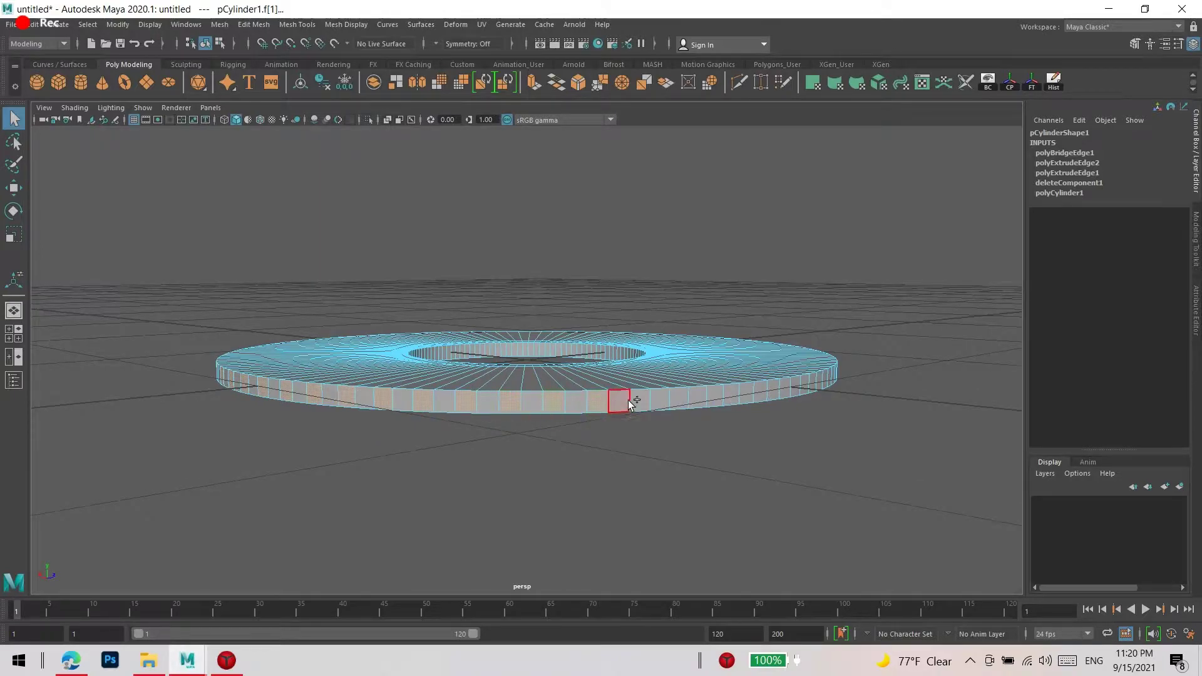
alt+drag(800, 396, 496, 385)
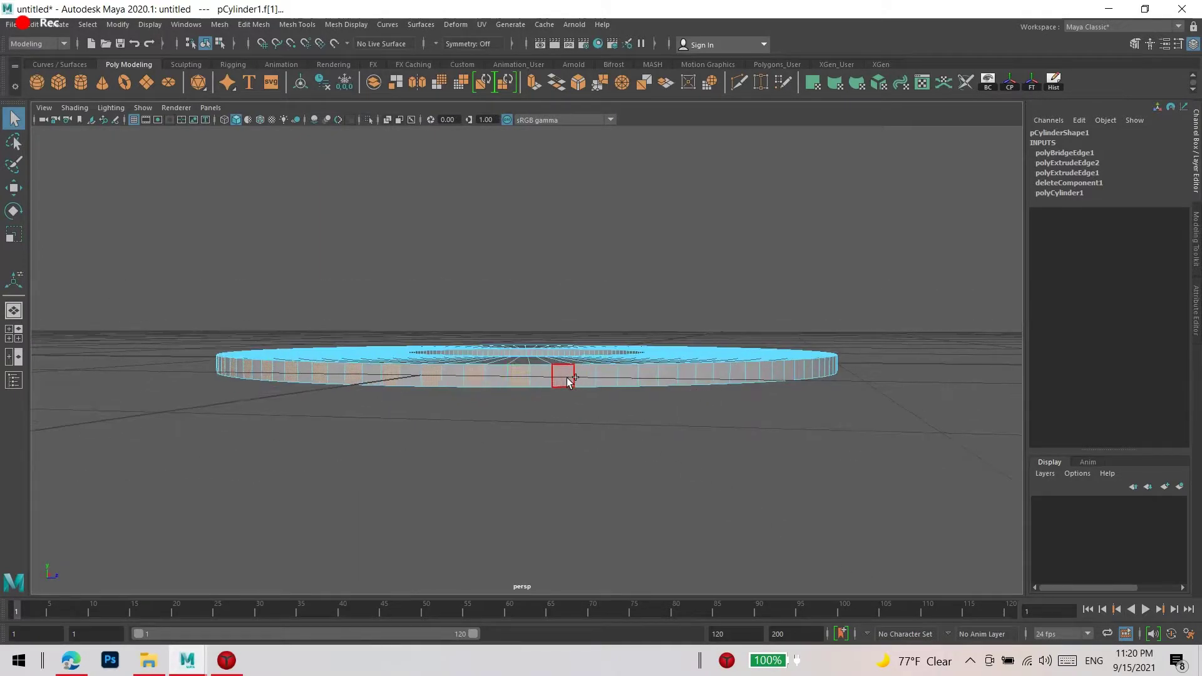
alt+drag(572, 380, 688, 394)
mouse_move(579, 413)
alt+mouse_down()
mouse_move(601, 442)
mouse_move(589, 458)
alt+mouse_up()
alt+drag(765, 439, 641, 467)
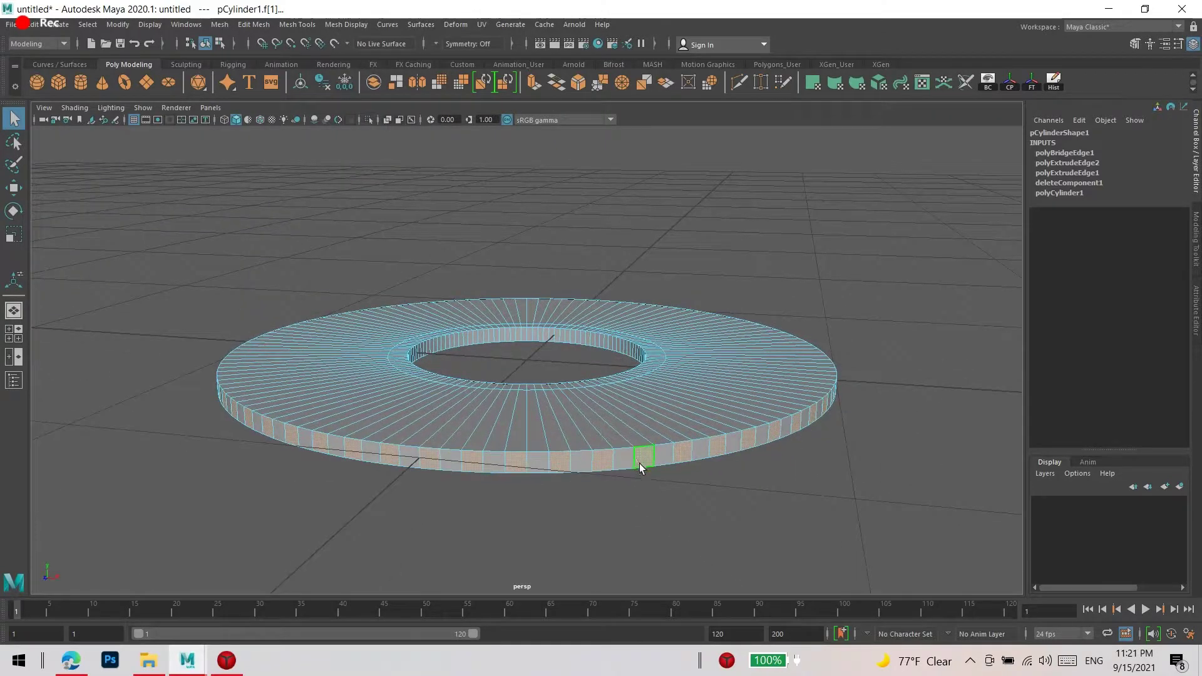
click(198, 85)
mouse_move(875, 375)
mouse_down()
mouse_move(896, 378)
mouse_move(593, 411)
mouse_move(416, 408)
mouse_up()
key(3)
alt+drag(651, 299, 534, 397)
click(492, 396)
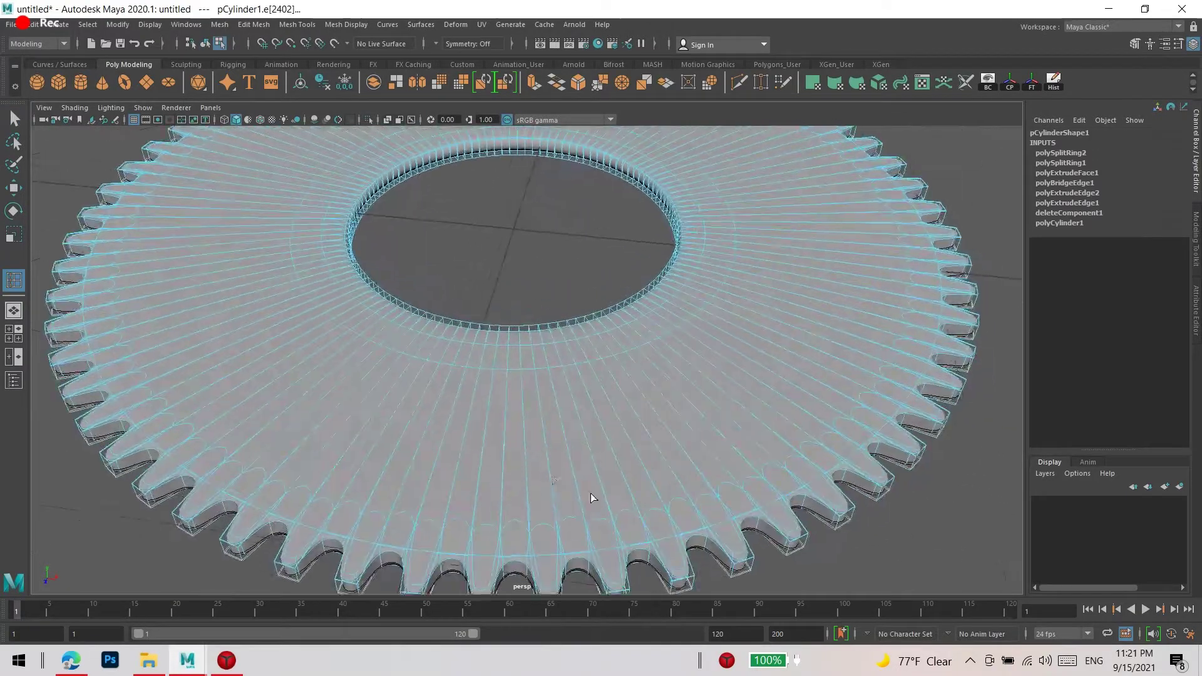
Select the gear and insert two edge loops through its band
alt+drag(478, 452, 628, 341)
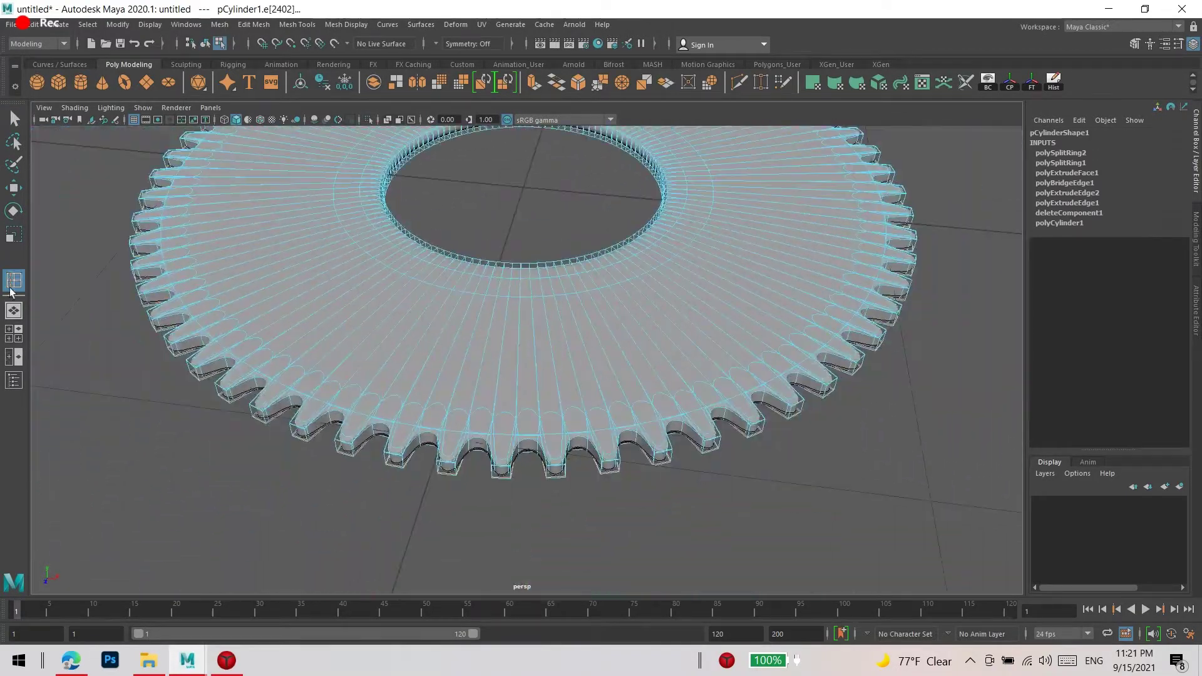
key(F8)
key(w)
click(601, 248)
mouse_move(601, 249)
alt+mouse_down()
mouse_move(598, 182)
mouse_move(550, 327)
alt+mouse_up()
click(550, 328)
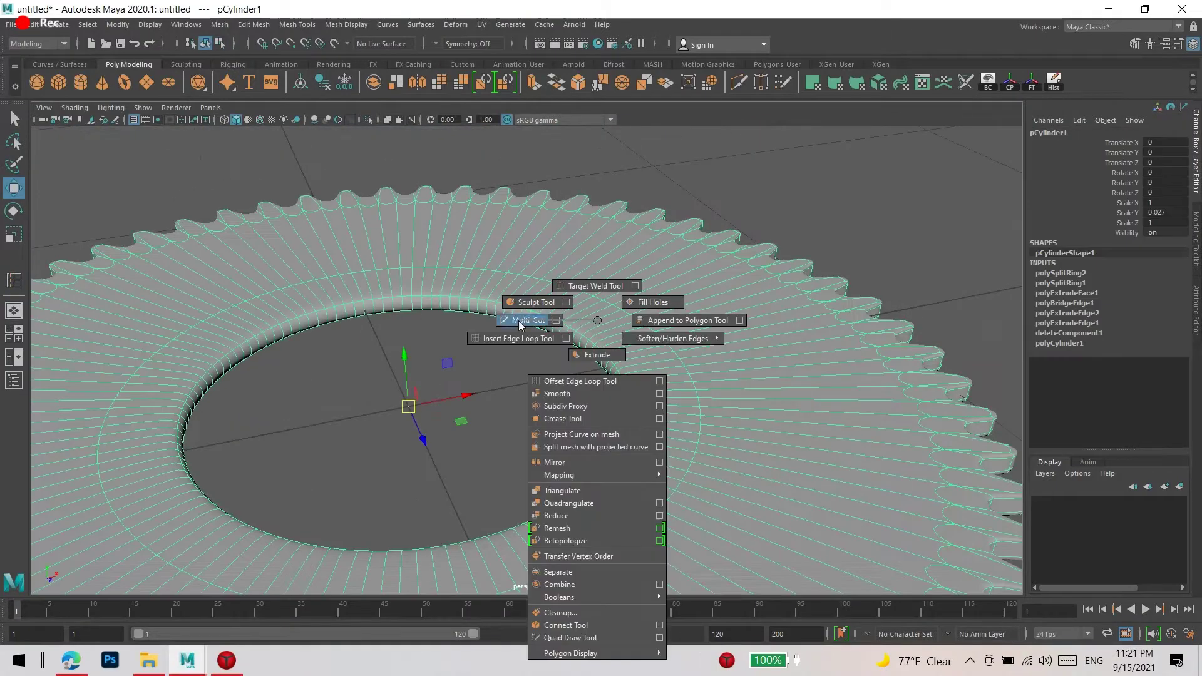
shift+right_drag(550, 327, 493, 321)
scroll(515, 285, up, 3)
mouse_move(514, 303)
alt+mouse_down()
mouse_move(573, 382)
mouse_move(424, 355)
alt+mouse_up()
click(576, 377)
click(576, 411)
In the top view, add more concentric edge loops across the gear's band
scroll(576, 411, down, 5)
key(w)
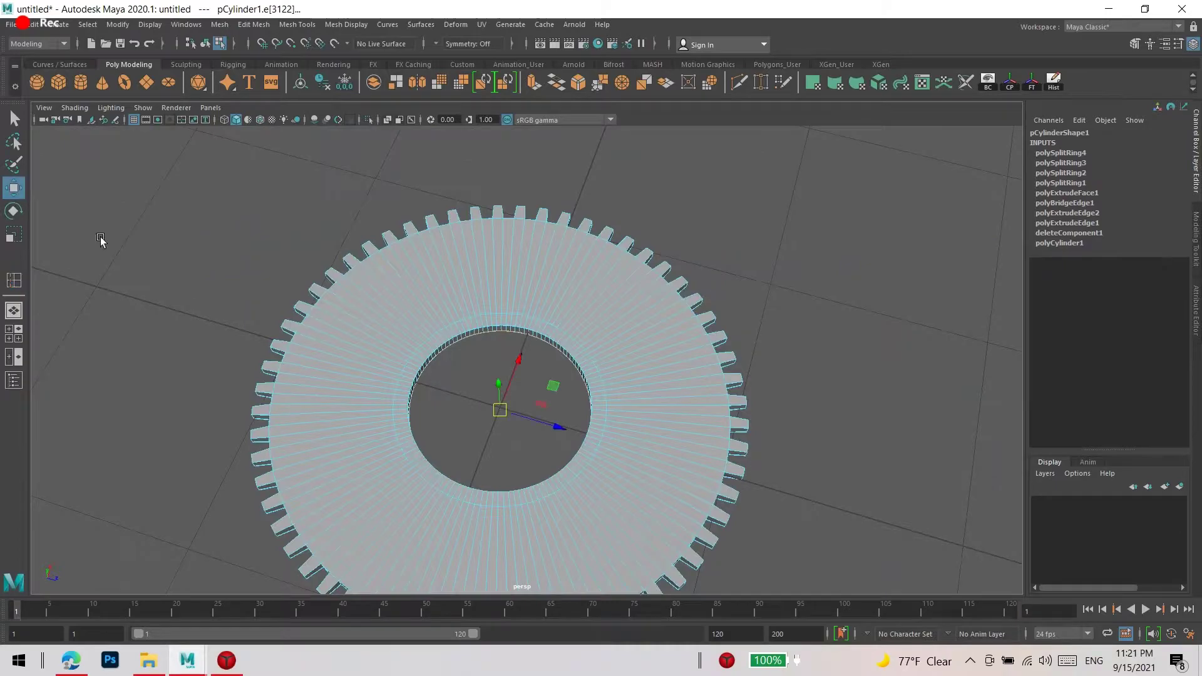
key(F8)
scroll(407, 313, up, 2)
key(space)
shift+right_drag(400, 249, 325, 228)
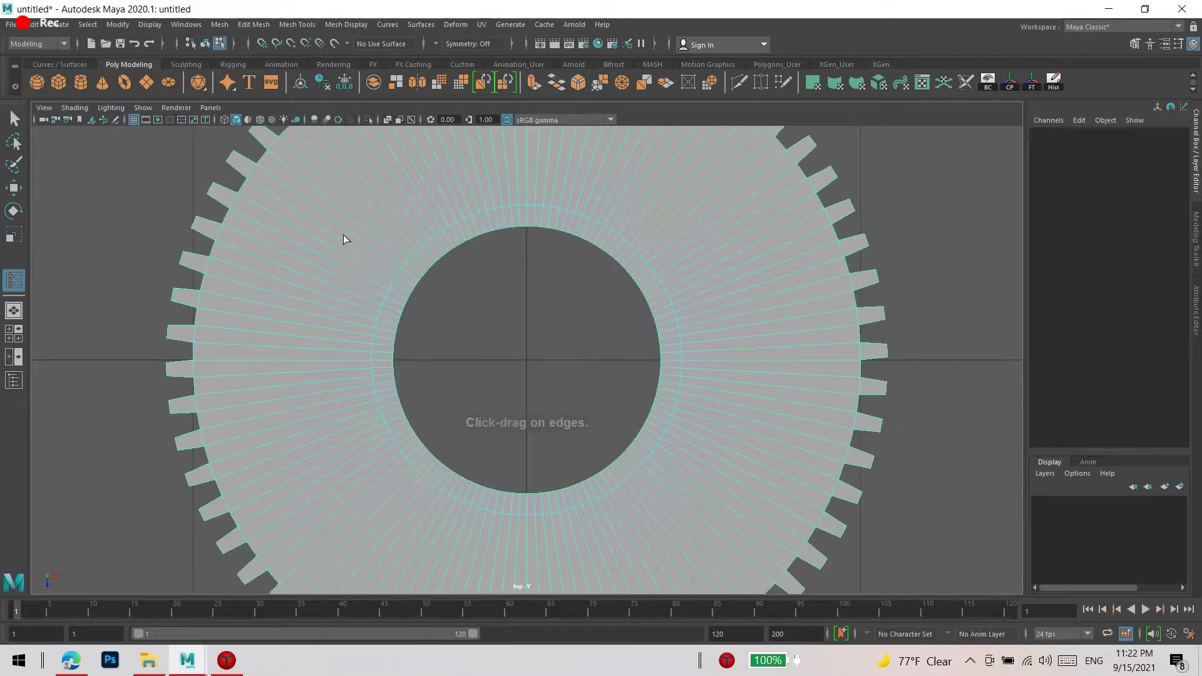
scroll(389, 284, up, 2)
click(457, 323)
key(space)
key(space)
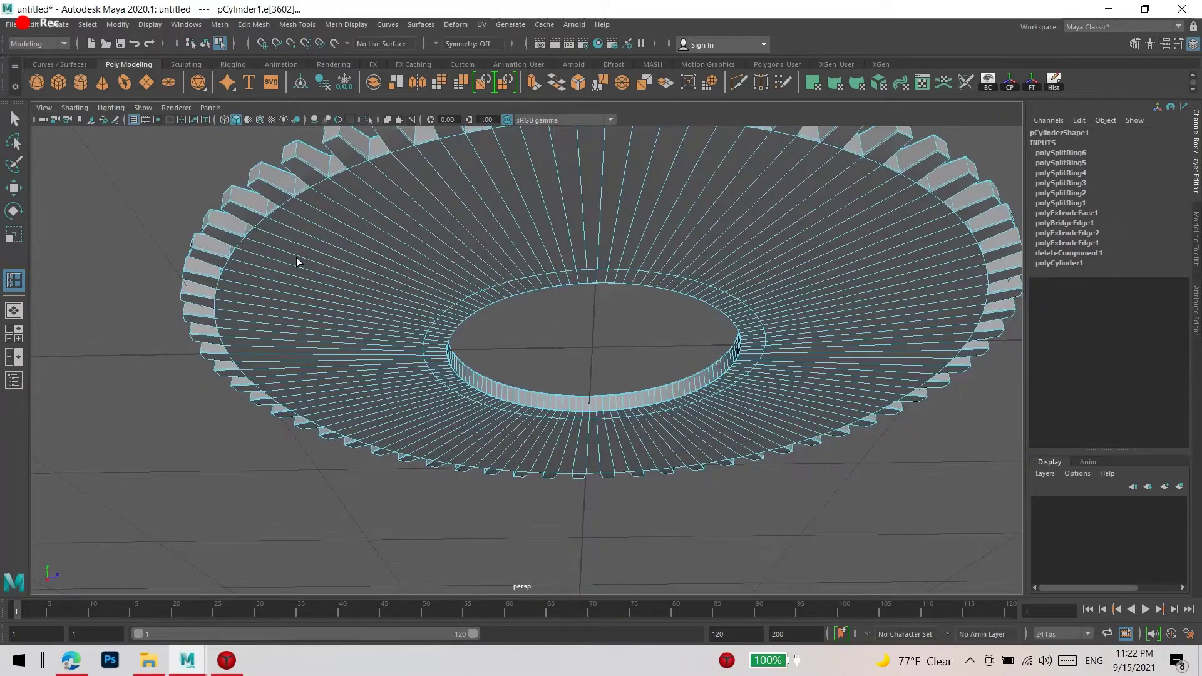
click(408, 298)
key(space)
key(space)
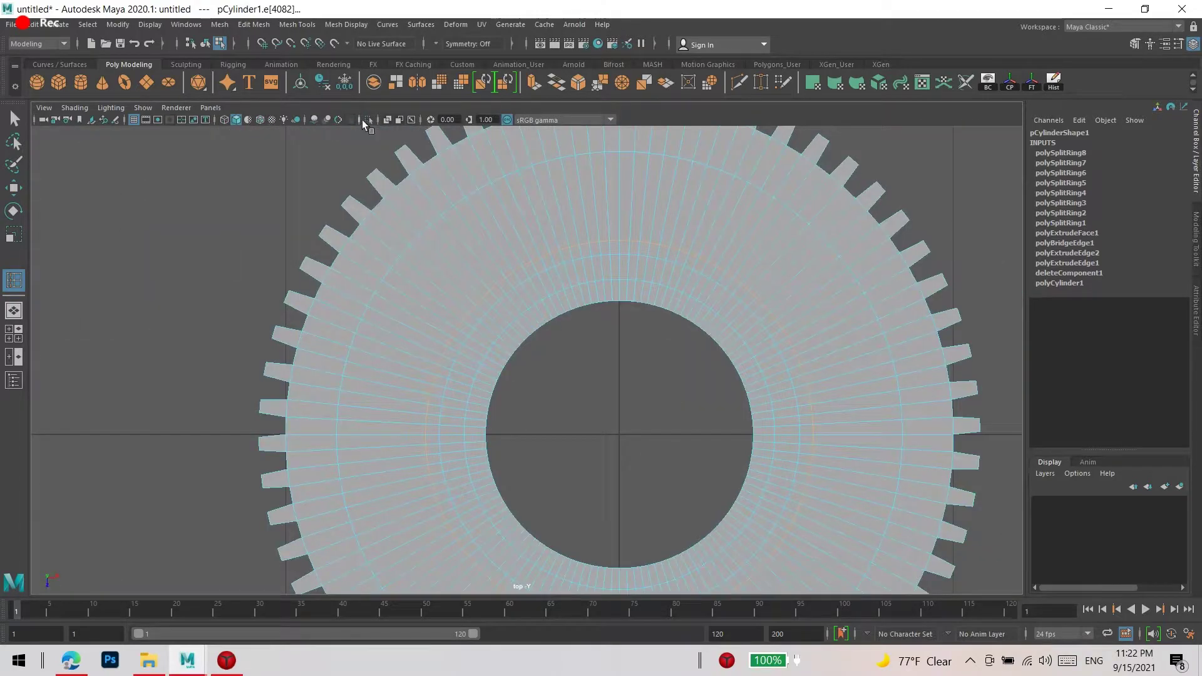
shift+right_drag(460, 294, 476, 358)
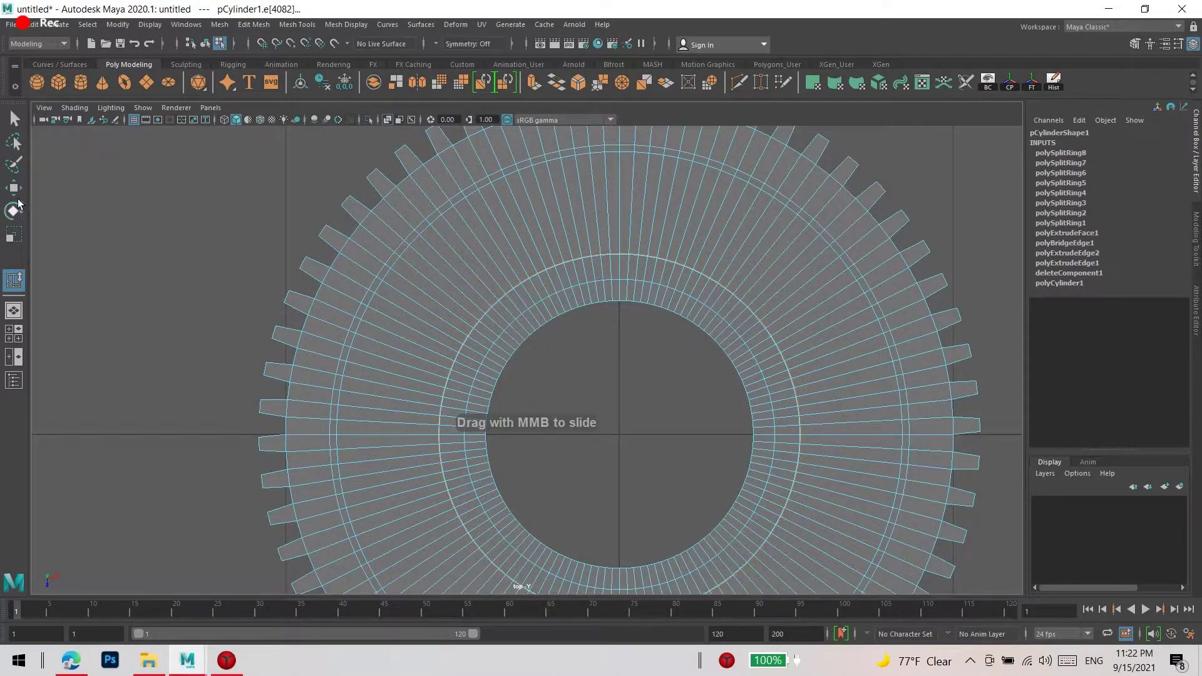
Add further concentric edge loops near the teeth
shift+right_drag(375, 281, 373, 348)
scroll(348, 364, up, 5)
scroll(382, 379, up, 2)
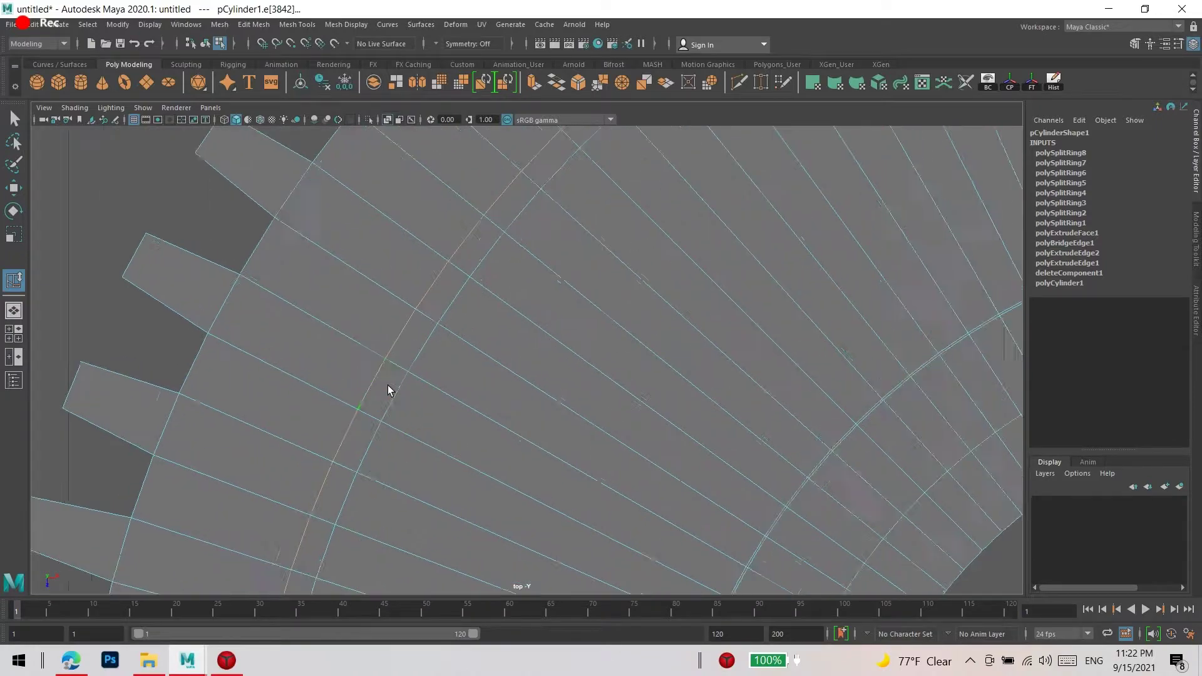
scroll(369, 383, up, 3)
scroll(352, 388, up, 1)
scroll(338, 388, up, 2)
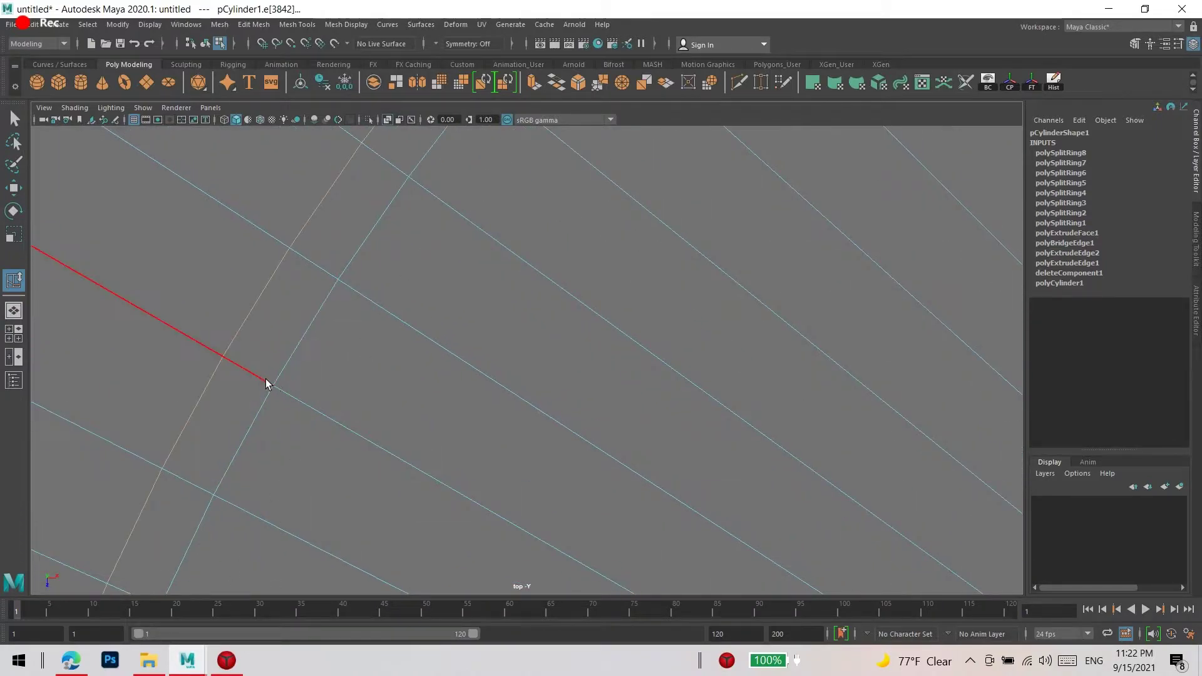
click(289, 363)
scroll(351, 396, down, 10)
scroll(551, 352, up, 6)
scroll(634, 332, up, 4)
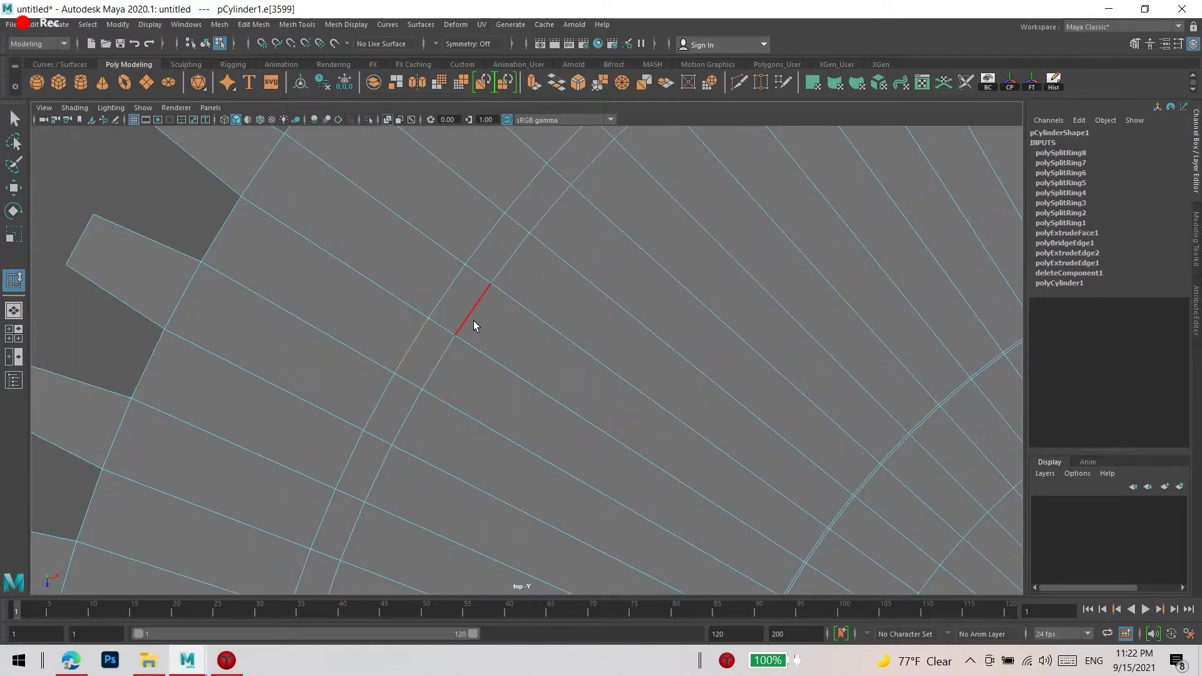
click(454, 292)
shift+right_drag(492, 291, 454, 306)
scroll(302, 228, down, 8)
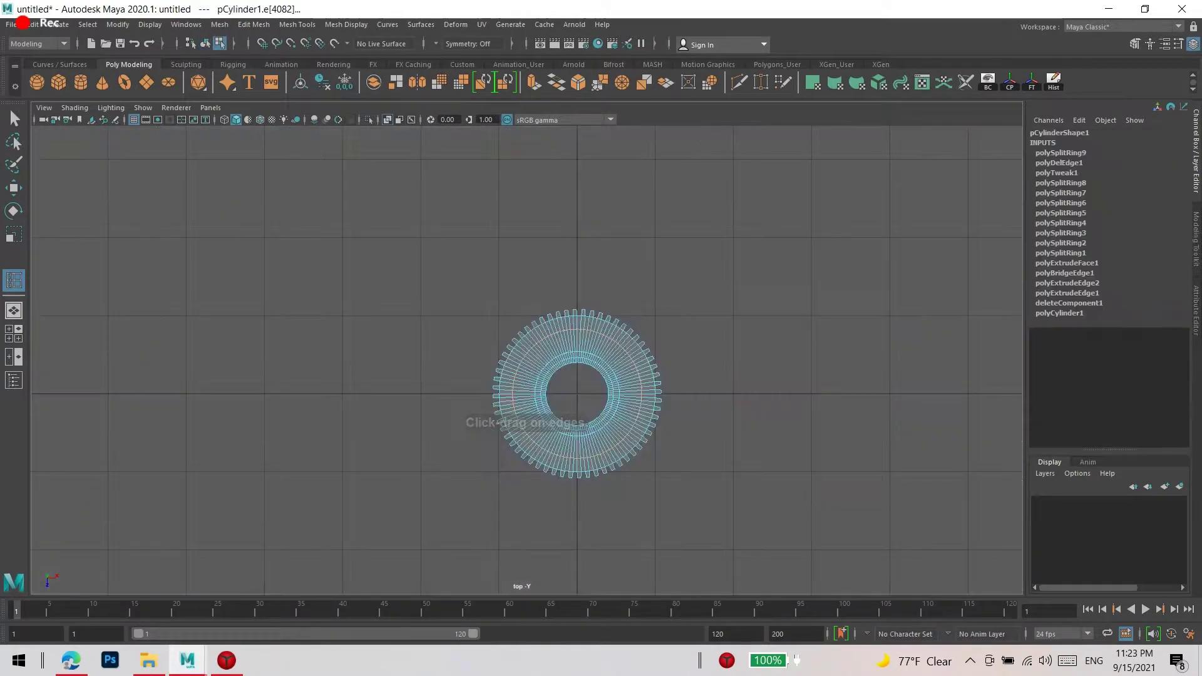
In face mode, box-select wedge blocks of faces on the gear's left side
key(w)
scroll(765, 340, up, 3)
scroll(601, 234, up, 3)
key(F11)
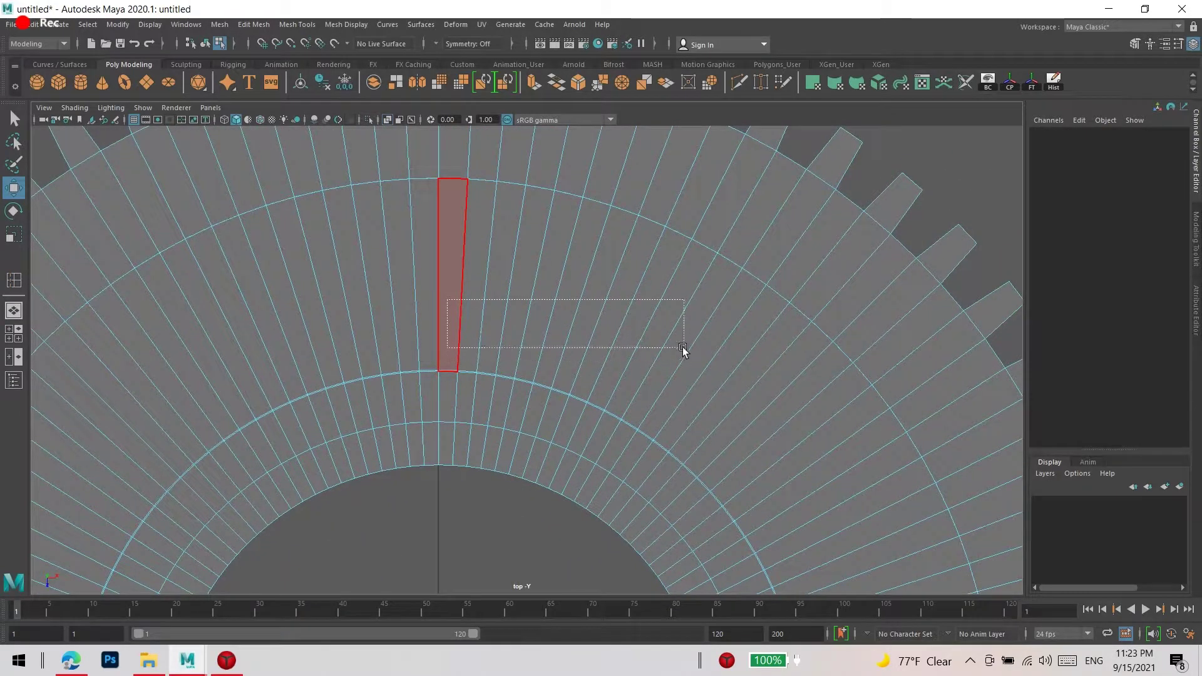
drag(683, 349, 660, 338)
alt+middle_drag(399, 296, 429, 300)
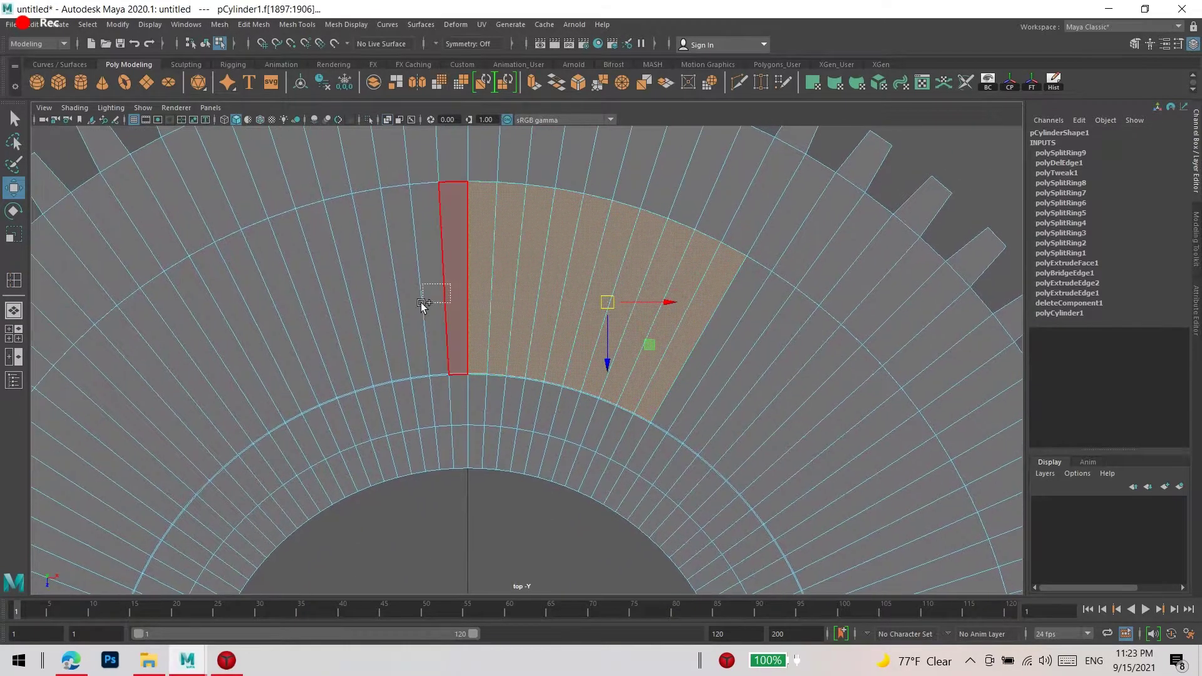
shift+drag(304, 332, 304, 332)
scroll(304, 332, down, 5)
scroll(390, 258, up, 5)
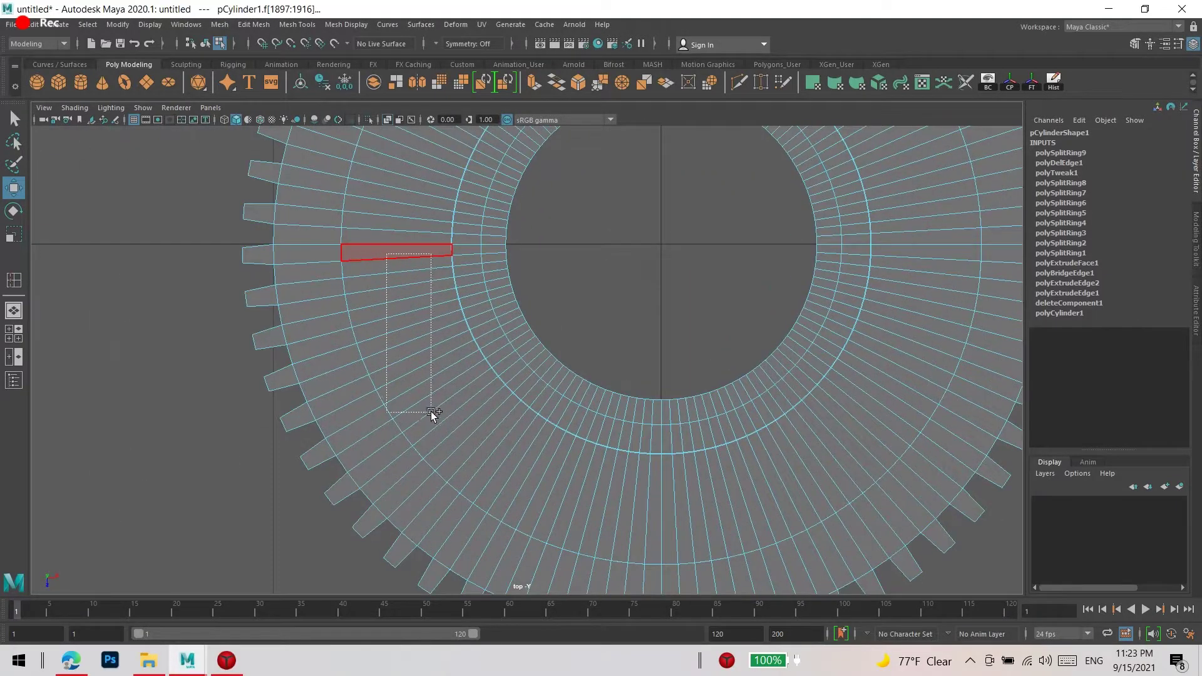
drag(430, 411, 429, 411)
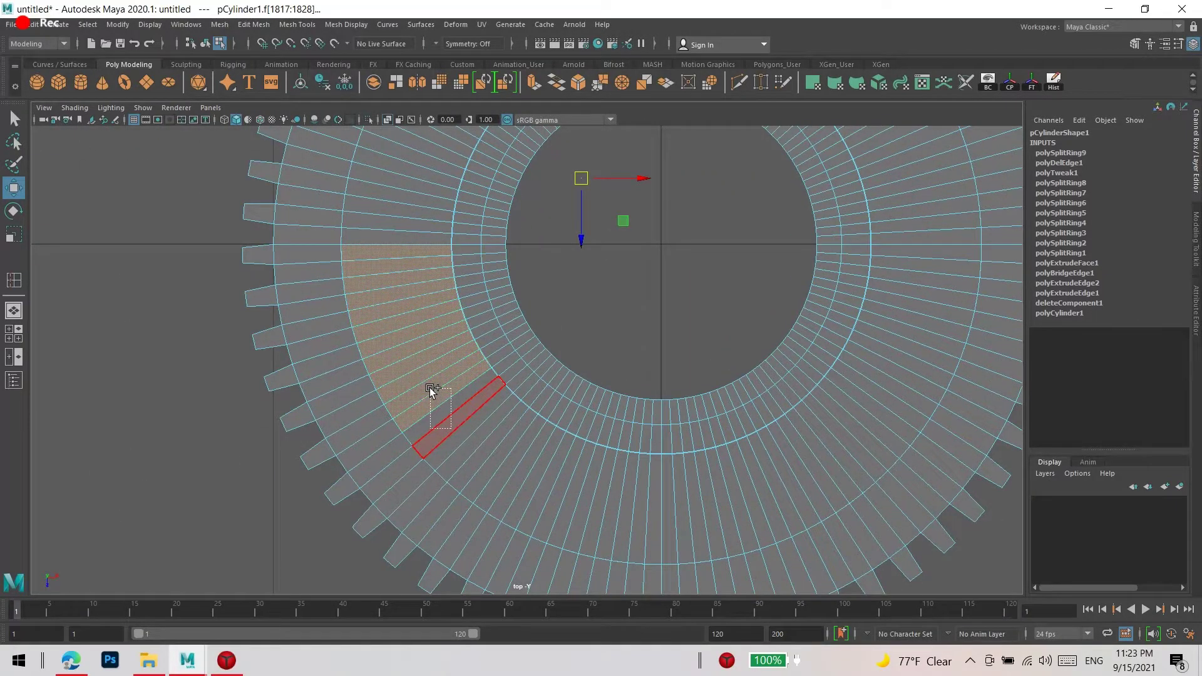
shift+drag(492, 473, 492, 473)
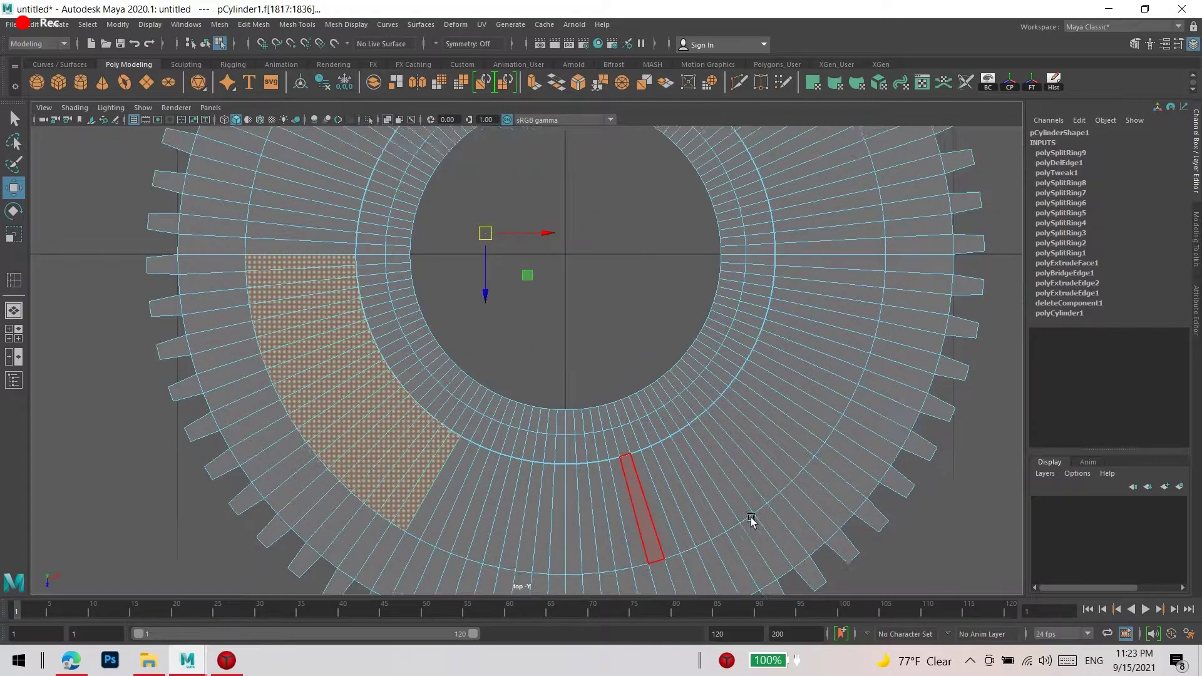
Add the right and lower-left wedge faces and delete all four wedges
alt+middle_drag(922, 254, 754, 295)
shift+drag(754, 294, 753, 325)
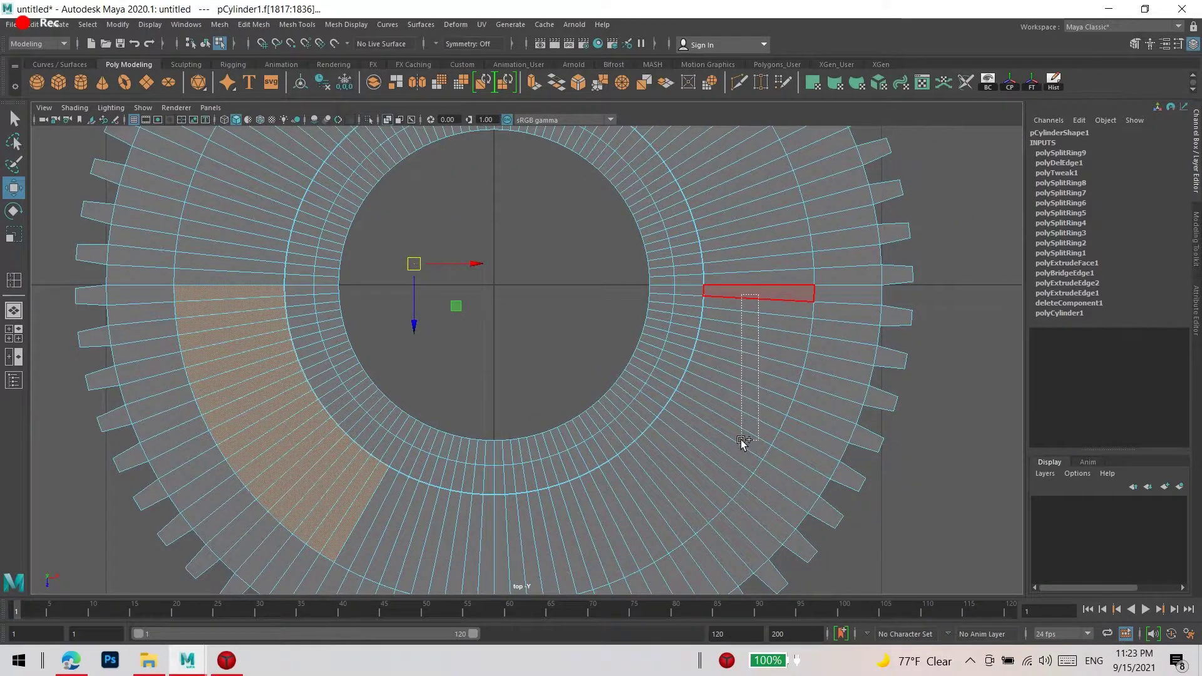
shift+drag(742, 440, 741, 440)
shift+drag(716, 433, 702, 455)
shift+drag(678, 500, 654, 511)
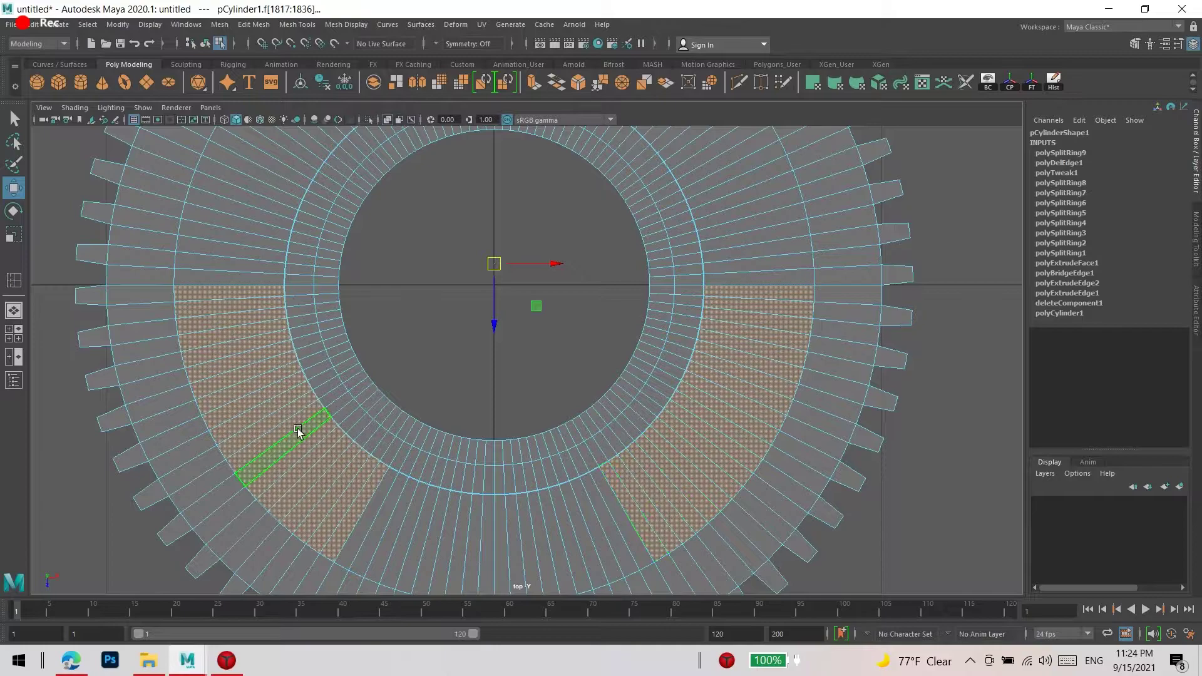
scroll(298, 432, down, 5)
key(Delete)
mouse_move(588, 258)
alt+mouse_down()
mouse_move(684, 280)
mouse_move(711, 224)
alt+mouse_up()
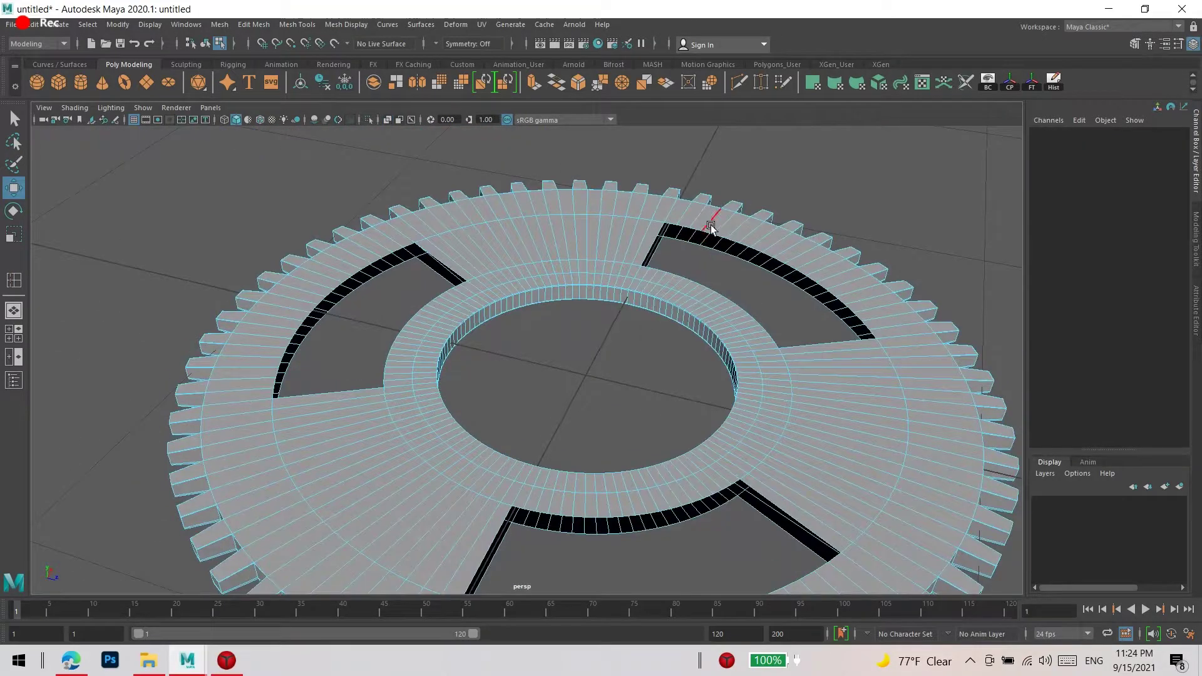
Bridge the cut-outs' border edges to close their inner walls
click(711, 224)
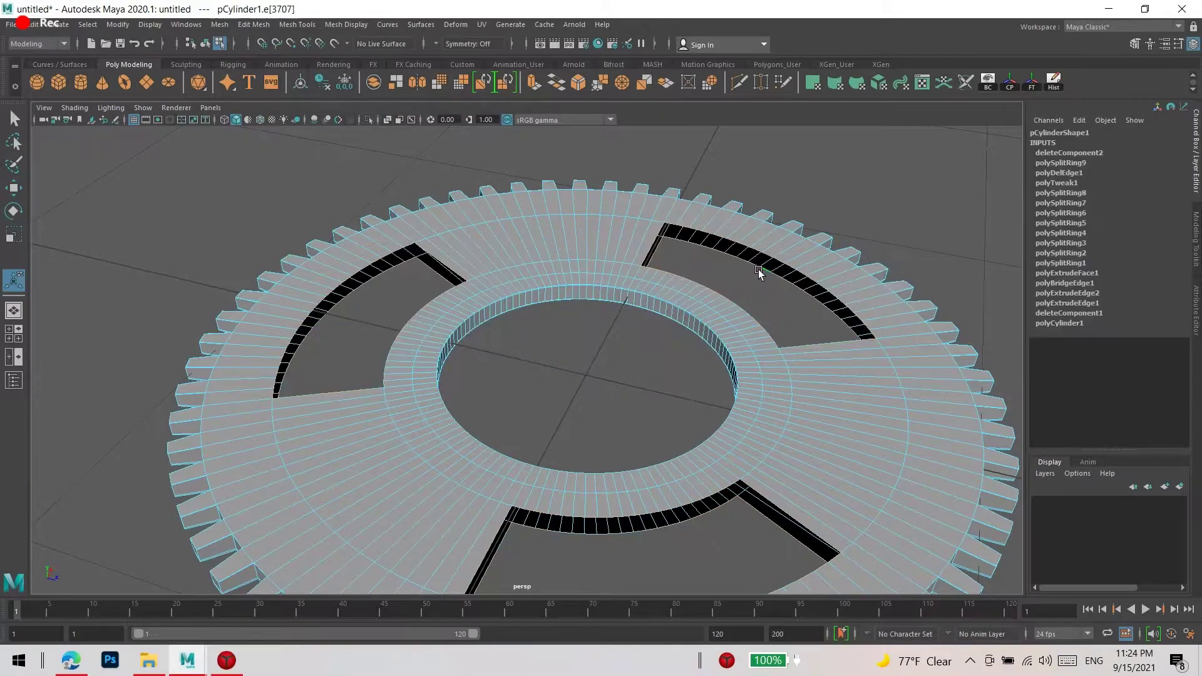
click(430, 270)
alt+drag(398, 255, 607, 368)
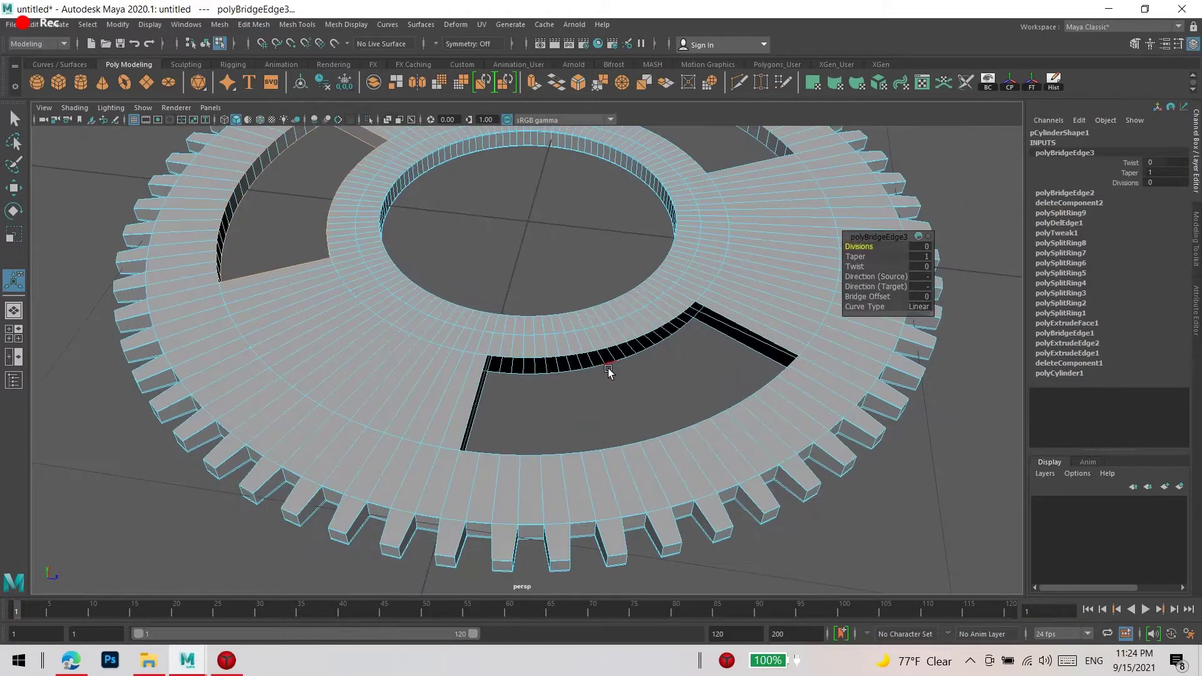
right_drag(709, 286, 734, 268)
scroll(625, 364, down, 5)
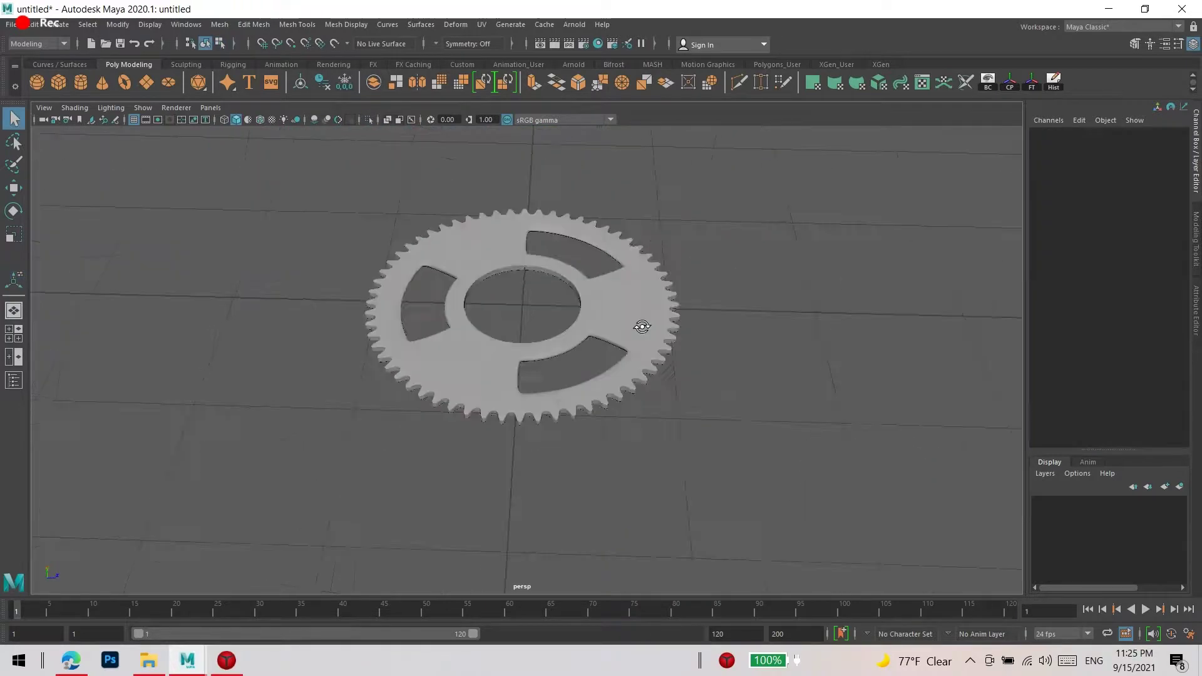
scroll(569, 505, up, 10)
Insert edge loops beside the cut-out corners with the Insert Edge Loop Tool
shift+right_click(627, 331)
shift+right_drag(614, 343, 583, 349)
click(318, 313)
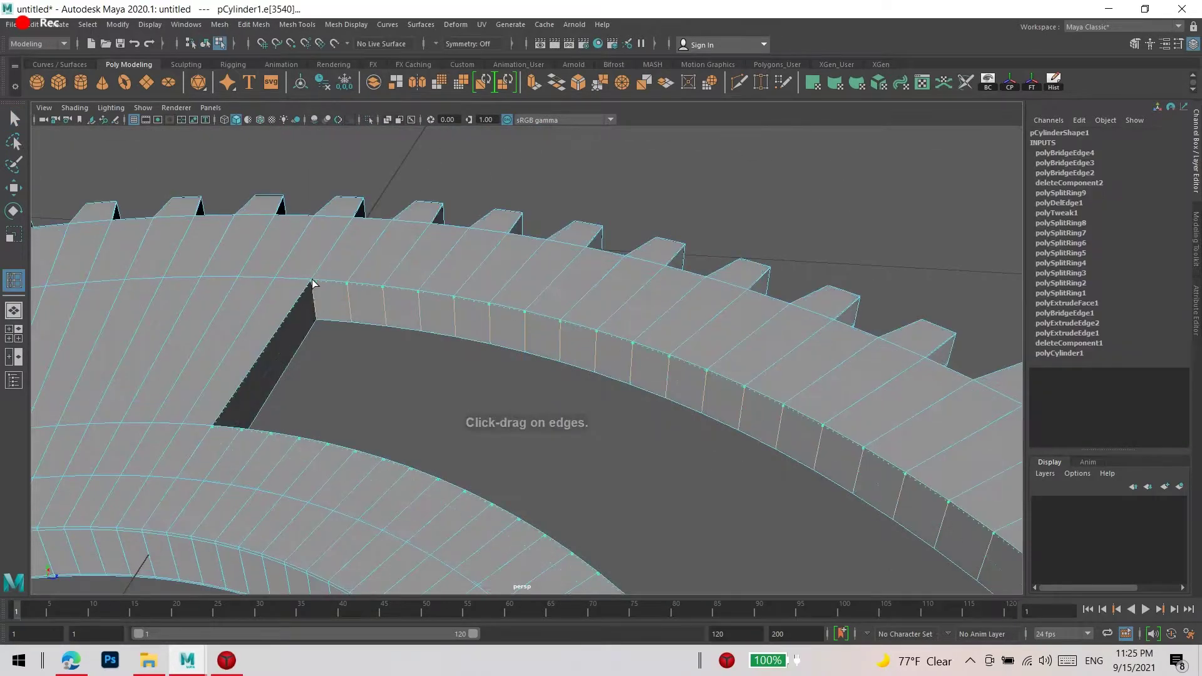
click(566, 425)
scroll(576, 410, up, 3)
scroll(319, 268, up, 4)
Add edge loops around the inner hub and elsewhere on the gear
click(323, 242)
scroll(689, 366, down, 5)
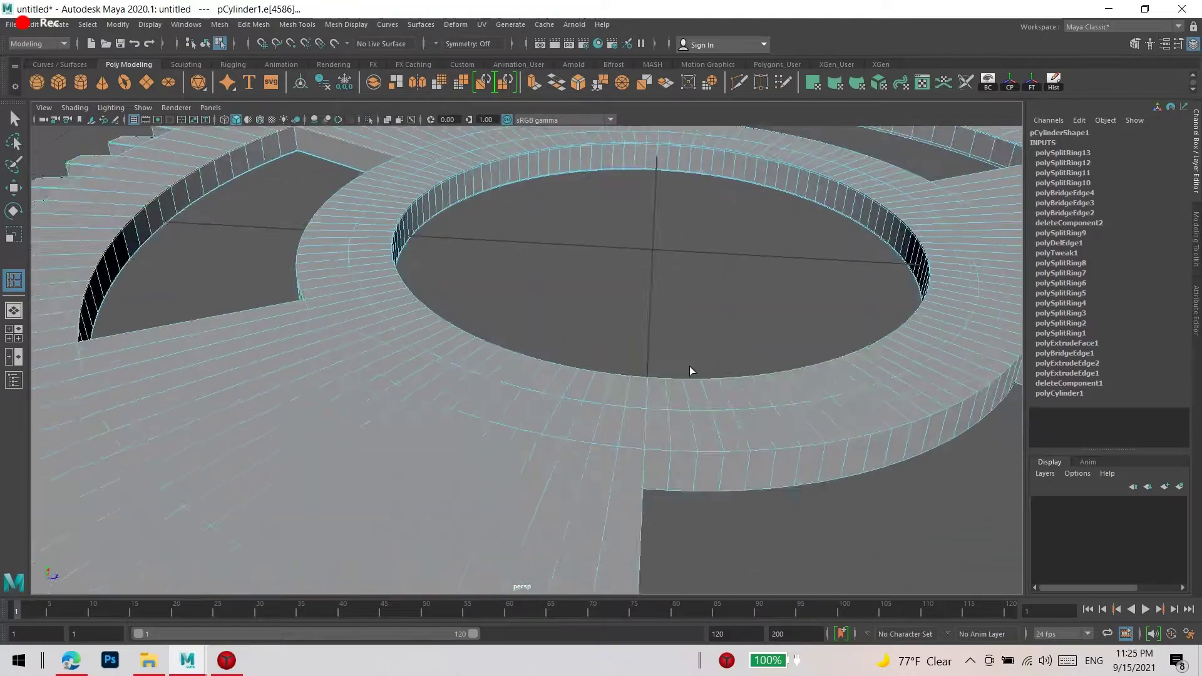
scroll(765, 295, up, 3)
click(762, 276)
scroll(763, 276, down, 5)
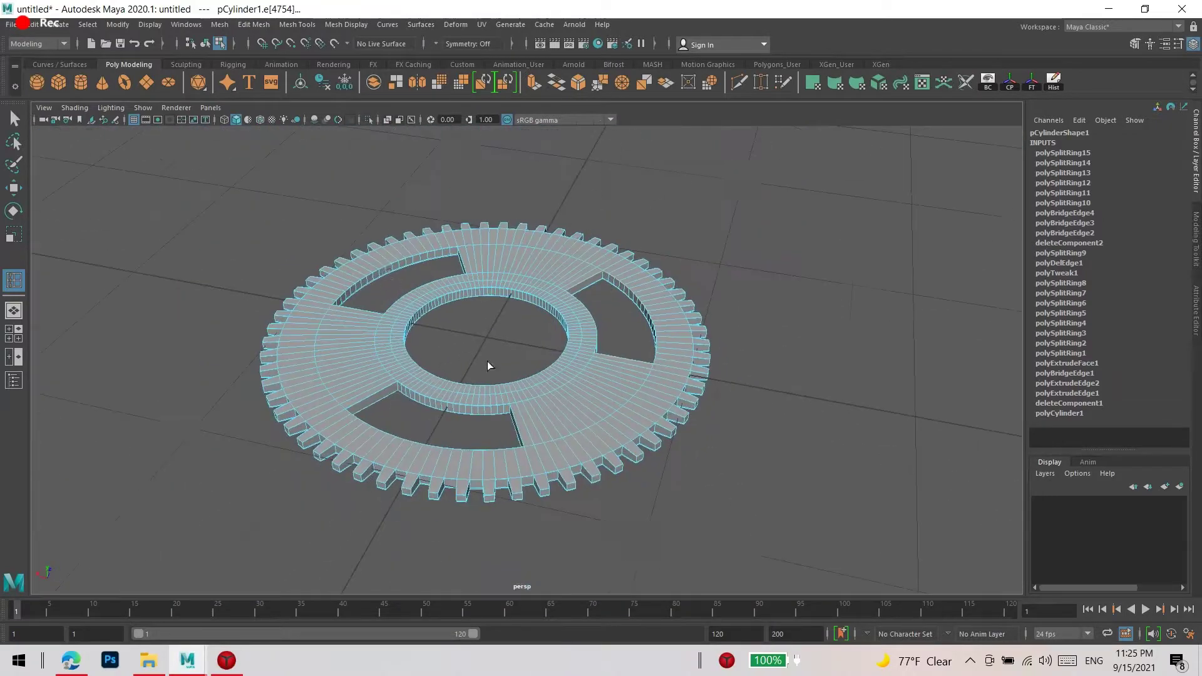
alt+drag(487, 362, 626, 438)
scroll(679, 480, up, 3)
key(w)
scroll(679, 479, down, 5)
alt+drag(679, 480, 228, 161)
Create a new polygon cylinder, move it beside the gear and scale it into a thin disc
click(81, 82)
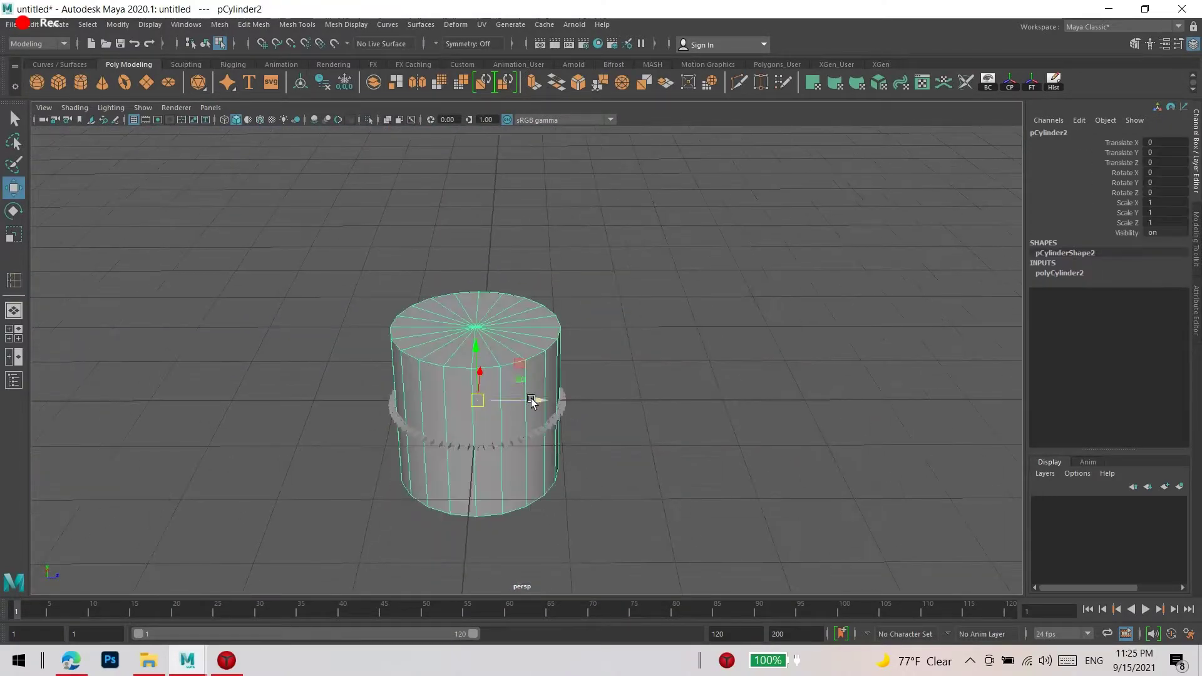
drag(559, 397, 772, 397)
key(r)
mouse_move(722, 363)
mouse_down()
mouse_move(716, 408)
mouse_move(671, 392)
mouse_up()
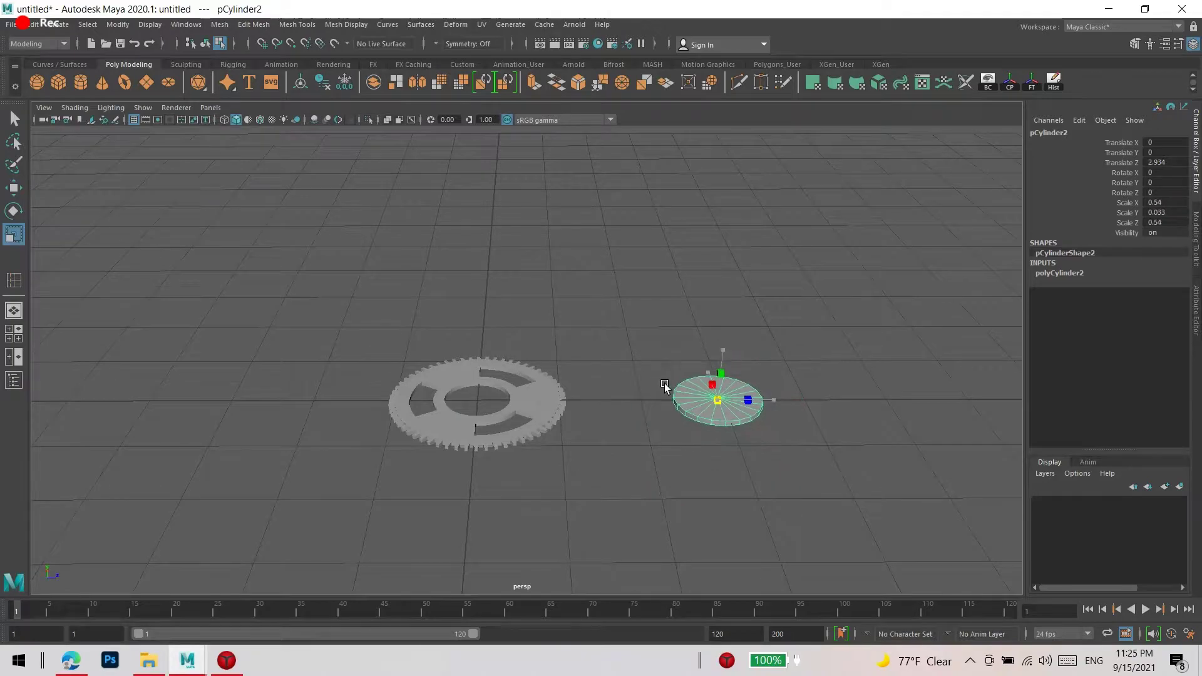
click(1059, 273)
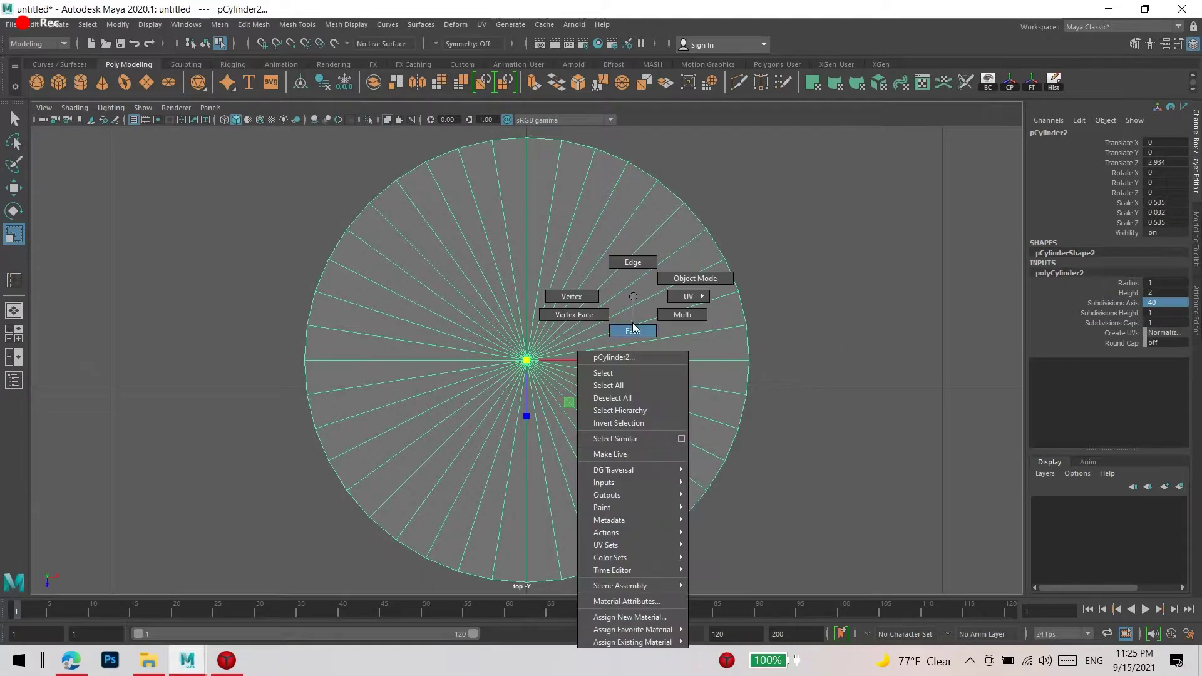
Select the disc's top rim edge loop and extrude it inward into a flat ring
right_drag(625, 328, 572, 314)
scroll(797, 347, up, 3)
double_click(810, 317)
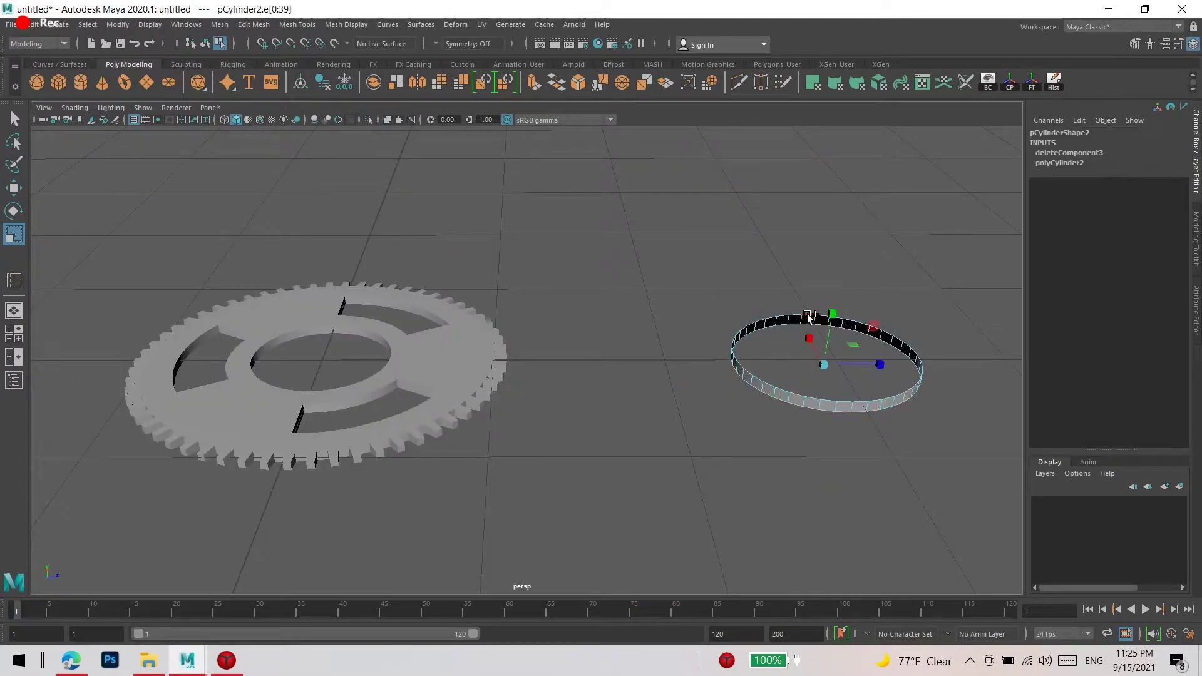
key(ctrl+e)
key(f)
drag(564, 328, 571, 355)
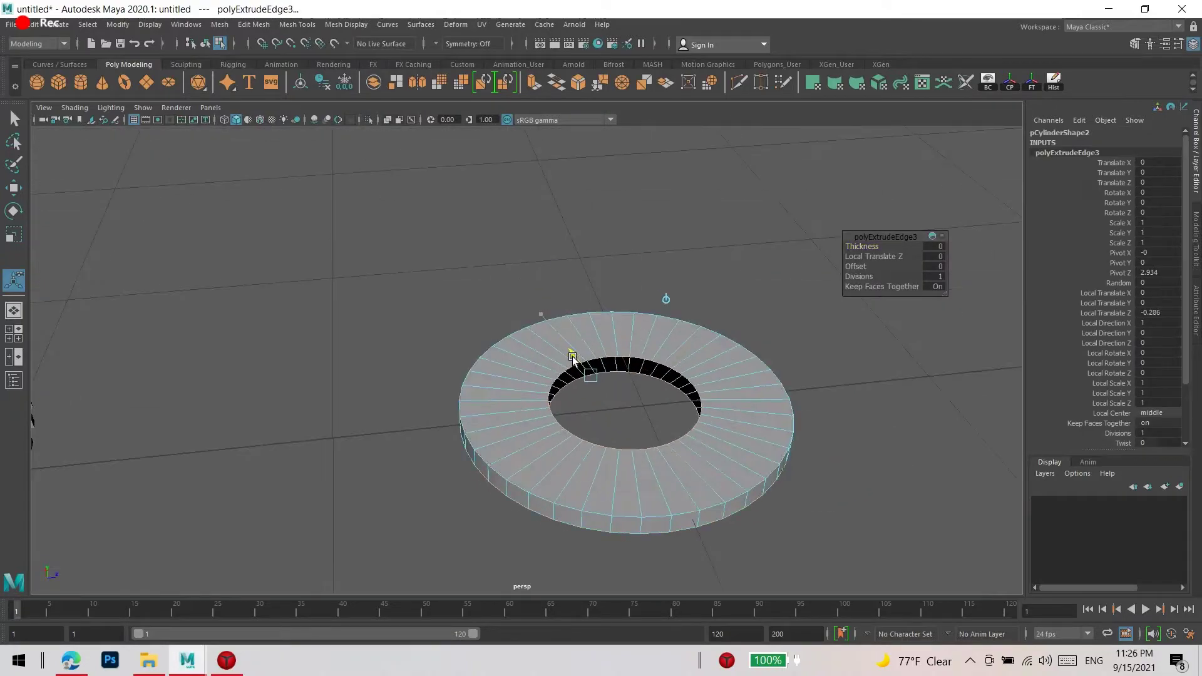
Bridge the inner edge loops to close the wall of the ring's central hole
click(297, 24)
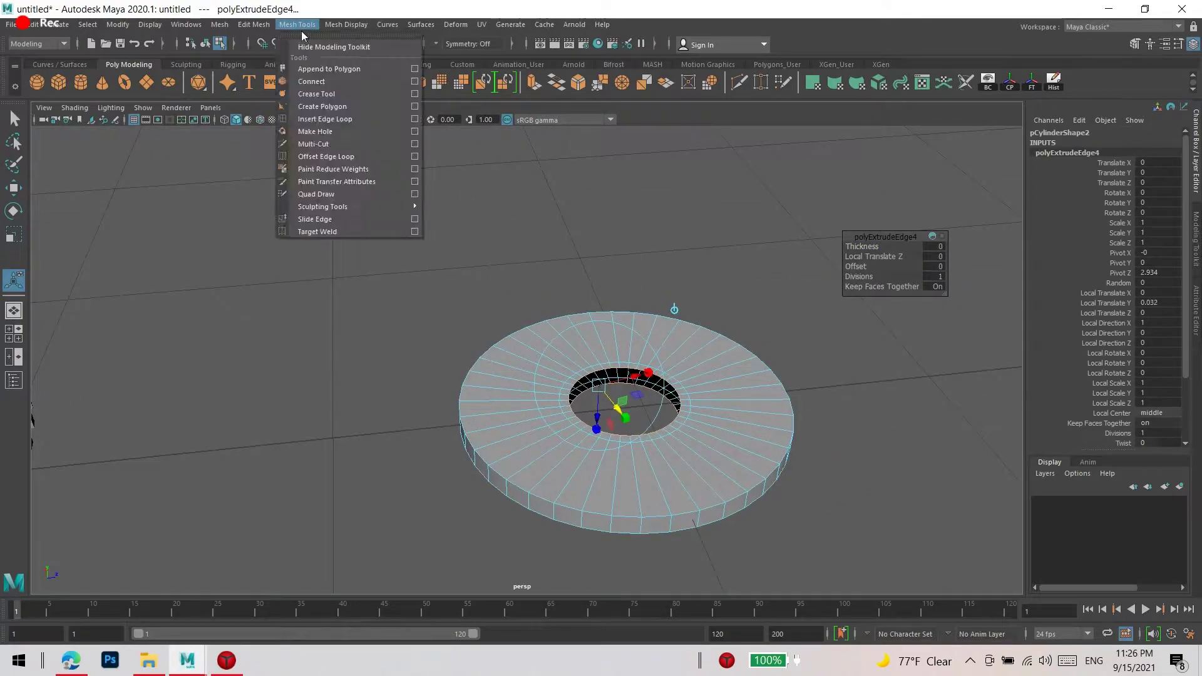
click(254, 24)
click(275, 100)
right_drag(663, 318, 723, 297)
click(723, 297)
Switch to face mode and select a side face of the new ring
alt+drag(723, 297, 584, 370)
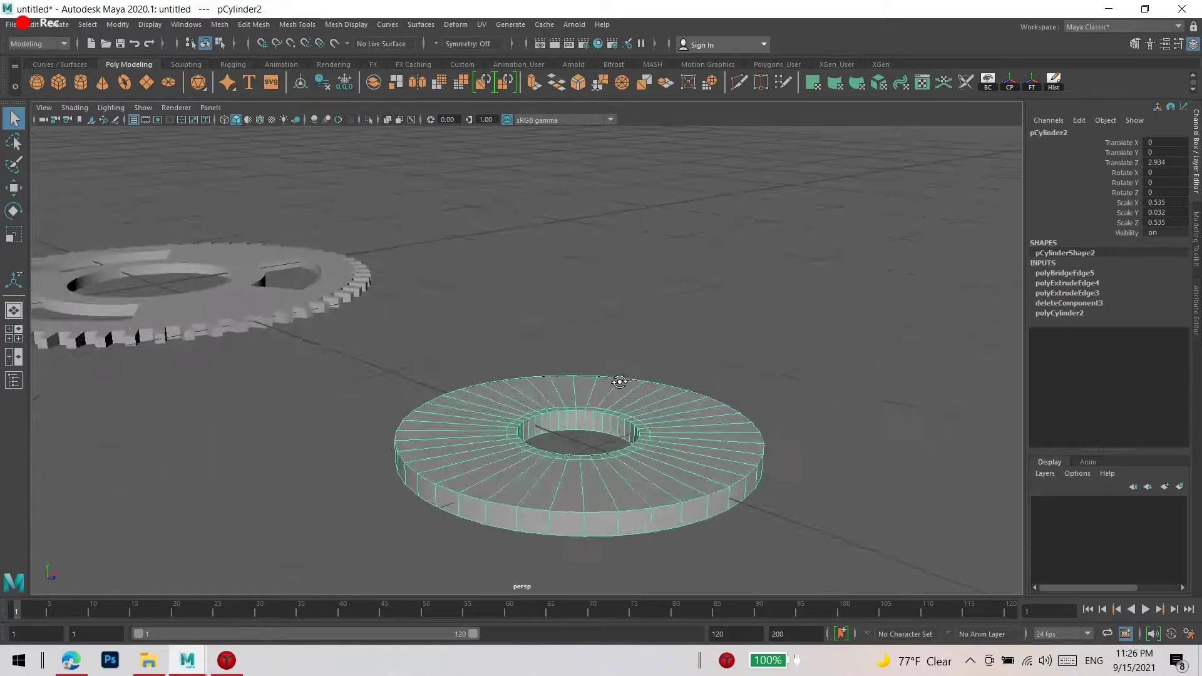
key(space)
key(space)
mouse_move(779, 250)
alt+mouse_down()
mouse_move(606, 435)
mouse_move(666, 378)
alt+mouse_up()
key(F11)
click(678, 336)
mouse_move(678, 336)
alt+mouse_down()
mouse_move(510, 416)
mouse_move(480, 396)
alt+mouse_up()
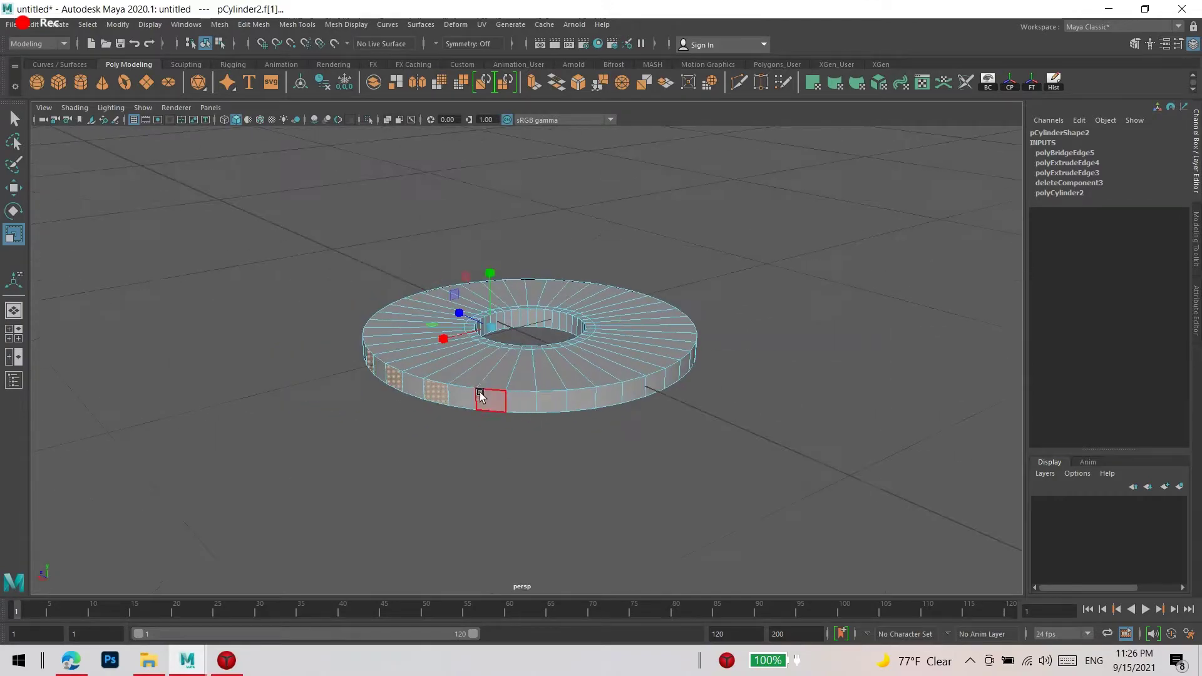
Extrude the alternate side faces of the ring outward into square teeth tapered to 0.8
mouse_move(650, 402)
alt+mouse_down()
mouse_move(714, 394)
mouse_move(757, 416)
mouse_move(723, 432)
alt+mouse_up()
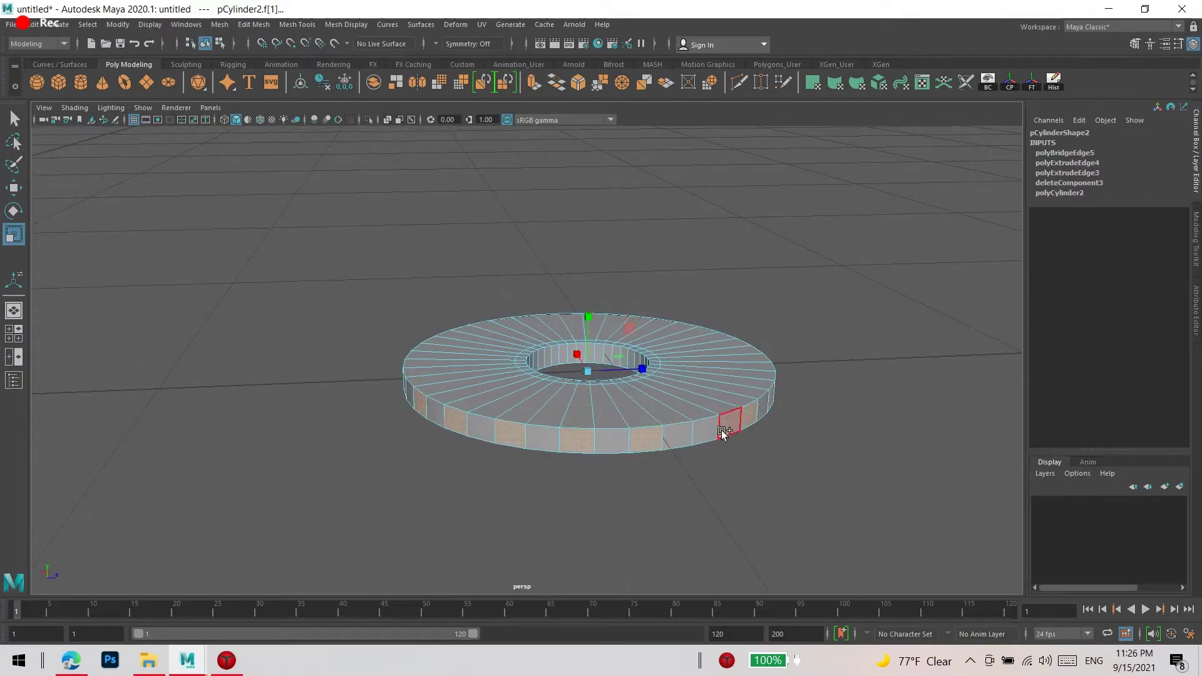
shift+click(717, 432)
key(ctrl+e)
mouse_move(382, 343)
mouse_down()
mouse_move(352, 344)
mouse_move(606, 478)
mouse_move(463, 403)
mouse_up()
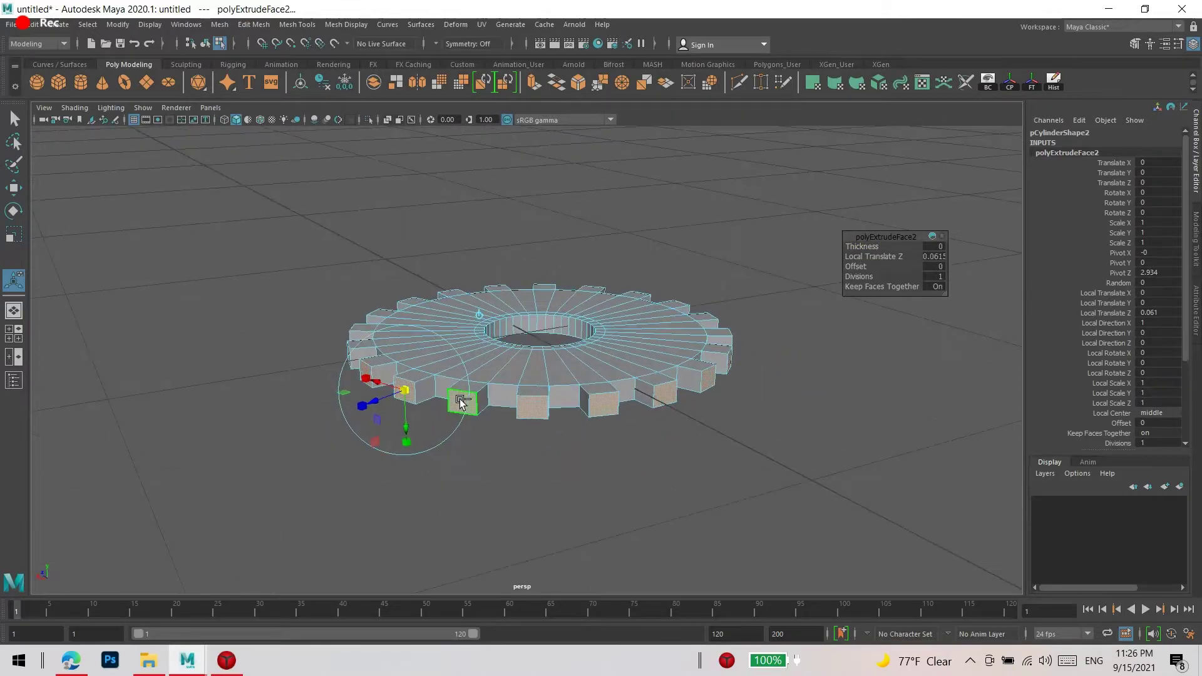
scroll(585, 367, up, 3)
Insert an edge loop around the small gear and frame it in view
shift+right_drag(664, 331, 569, 447)
ctrl+click(591, 368)
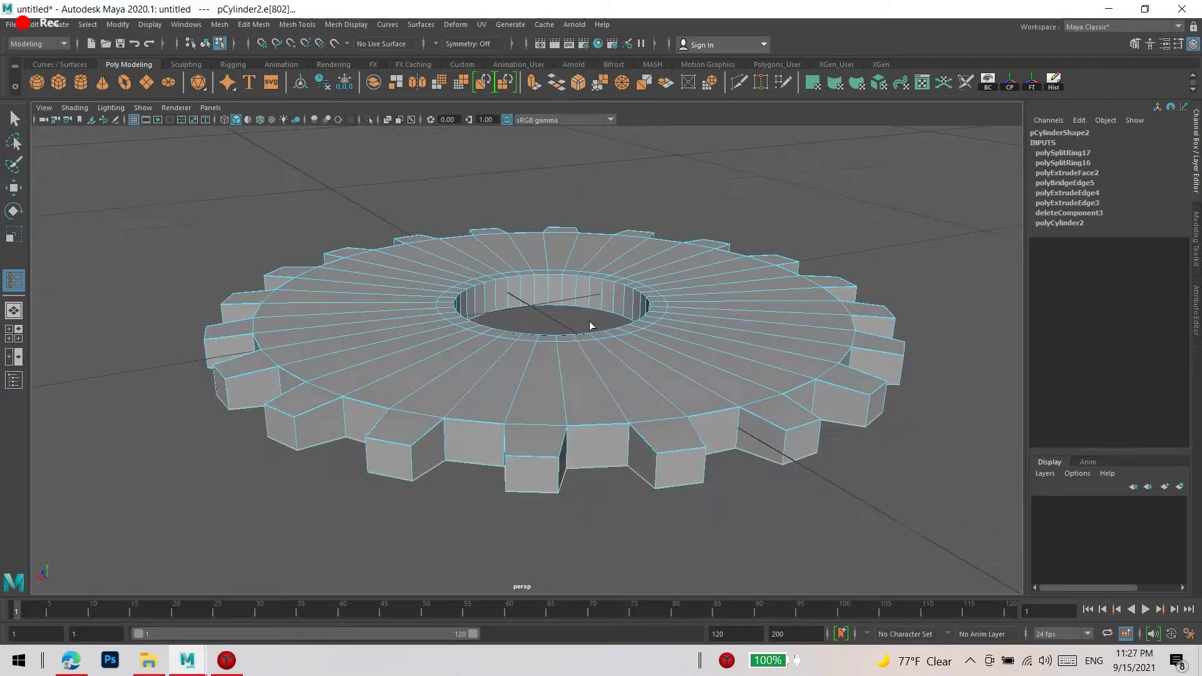
scroll(576, 268, up, 5)
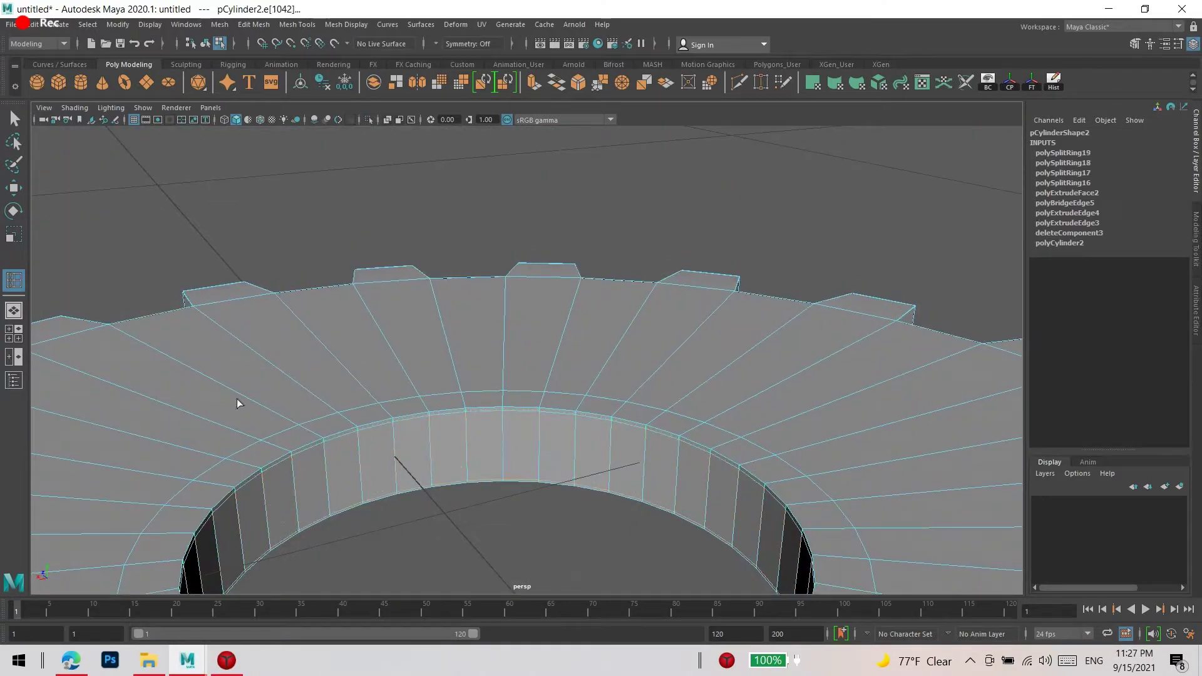
key(F8)
key(f)
Orbit to an angled overview and select the small gear
mouse_move(603, 448)
alt+mouse_down()
mouse_move(410, 408)
mouse_move(754, 373)
mouse_move(704, 308)
alt+mouse_up()
scroll(703, 308, down, 5)
scroll(718, 357, up, 5)
click(765, 357)
scroll(766, 357, down, 5)
mouse_move(767, 357)
alt+mouse_down()
mouse_move(592, 388)
mouse_move(480, 327)
alt+mouse_up()
click(501, 404)
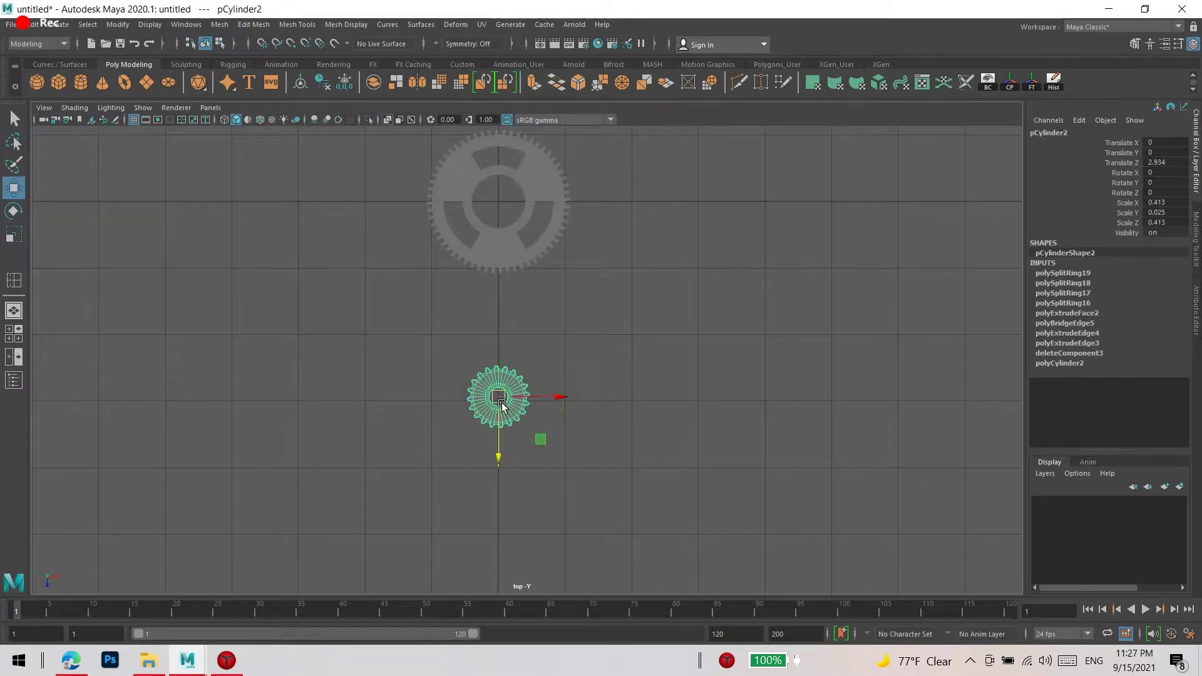
Duplicate the small gear and scale the copy down
key(f)
key(ctrl+d)
key(r)
mouse_move(710, 320)
mouse_down()
mouse_move(635, 285)
mouse_move(650, 289)
mouse_move(673, 263)
mouse_up()
scroll(673, 262, down, 5)
key(e)
Move the shrunken copy down so it sits stacked on the small gear
key(w)
mouse_move(768, 411)
mouse_down()
mouse_move(534, 332)
mouse_move(526, 274)
mouse_move(527, 288)
mouse_up()
key(space)
mouse_move(618, 411)
alt+mouse_down()
mouse_move(585, 384)
mouse_move(519, 384)
alt+mouse_up()
key(r)
click(527, 331)
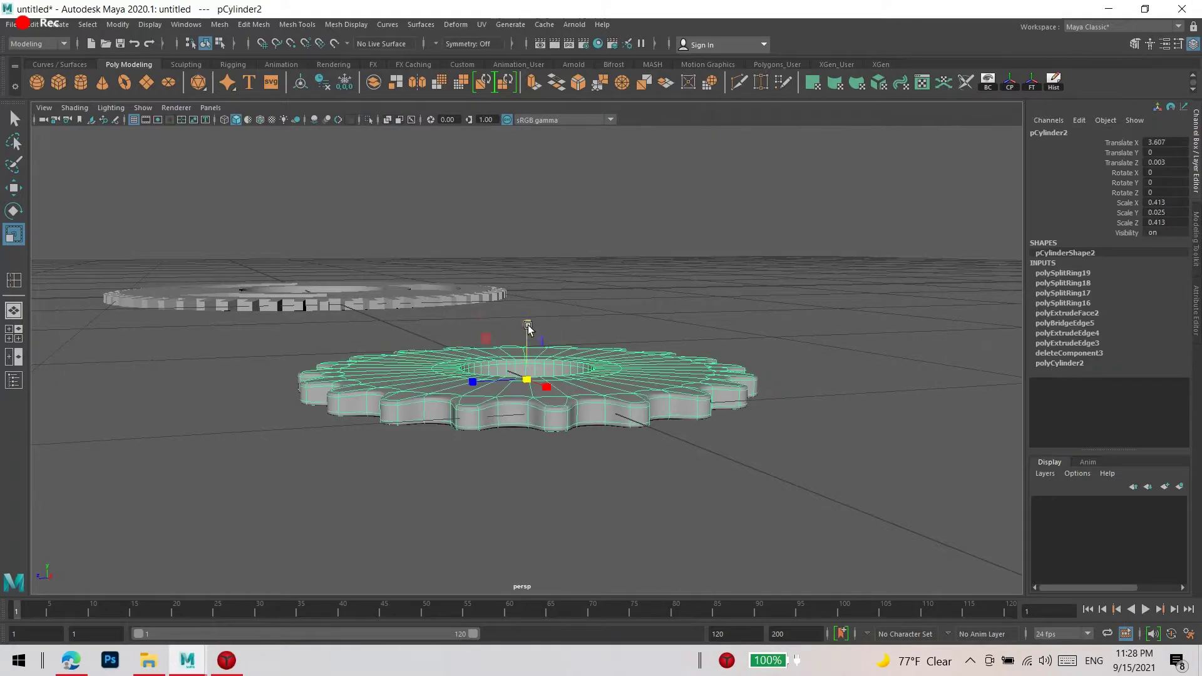
click(523, 349)
key(w)
mouse_move(527, 326)
mouse_down()
mouse_move(527, 341)
mouse_move(479, 358)
mouse_move(537, 355)
mouse_up()
key(r)
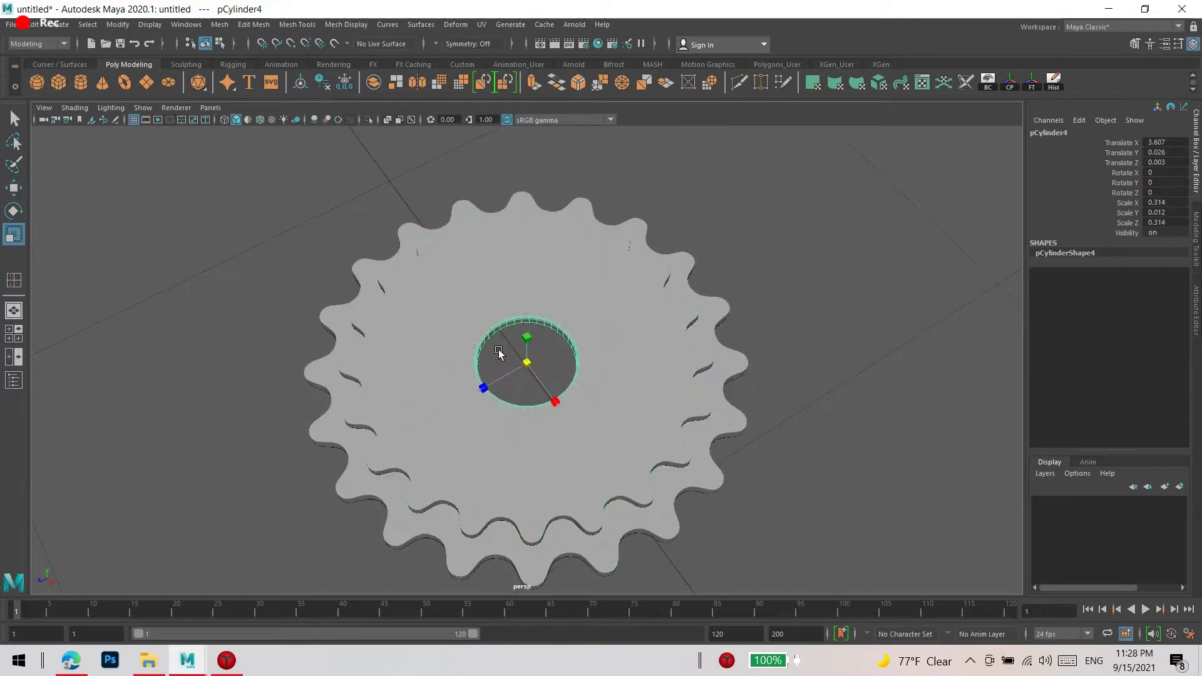
Raise the stacked piece and scale its inner vertex rings outward to enlarge the centre holes
key(space)
mouse_move(523, 331)
mouse_down()
mouse_move(722, 411)
mouse_move(526, 301)
mouse_up()
scroll(722, 411, up, 2)
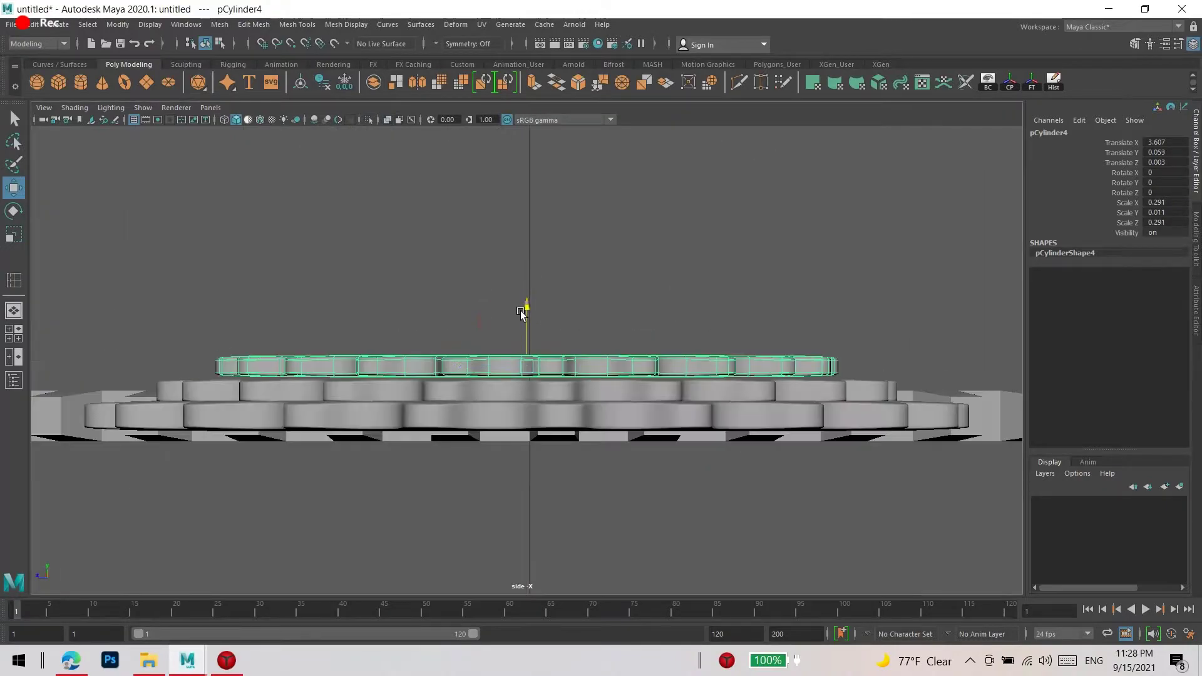
key(space)
key(space)
right_drag(595, 281, 534, 286)
scroll(544, 359, down, 3)
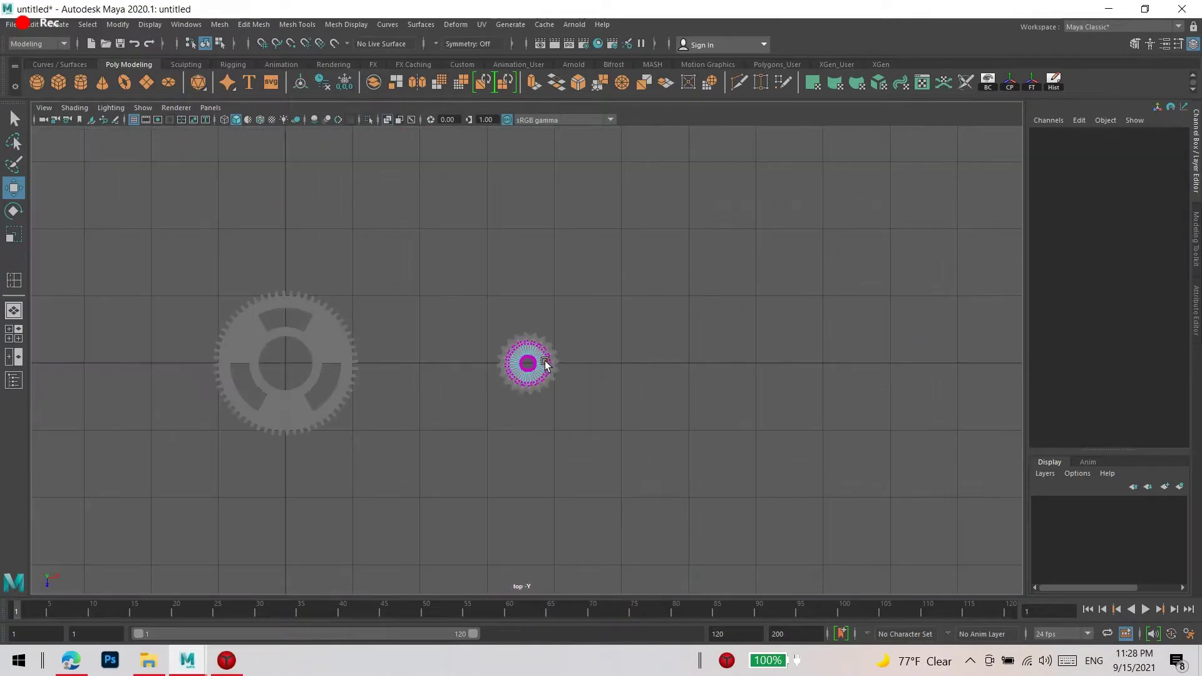
scroll(589, 370, up, 3)
scroll(588, 300, up, 5)
mouse_move(476, 355)
mouse_down()
mouse_move(509, 373)
mouse_move(515, 357)
mouse_up()
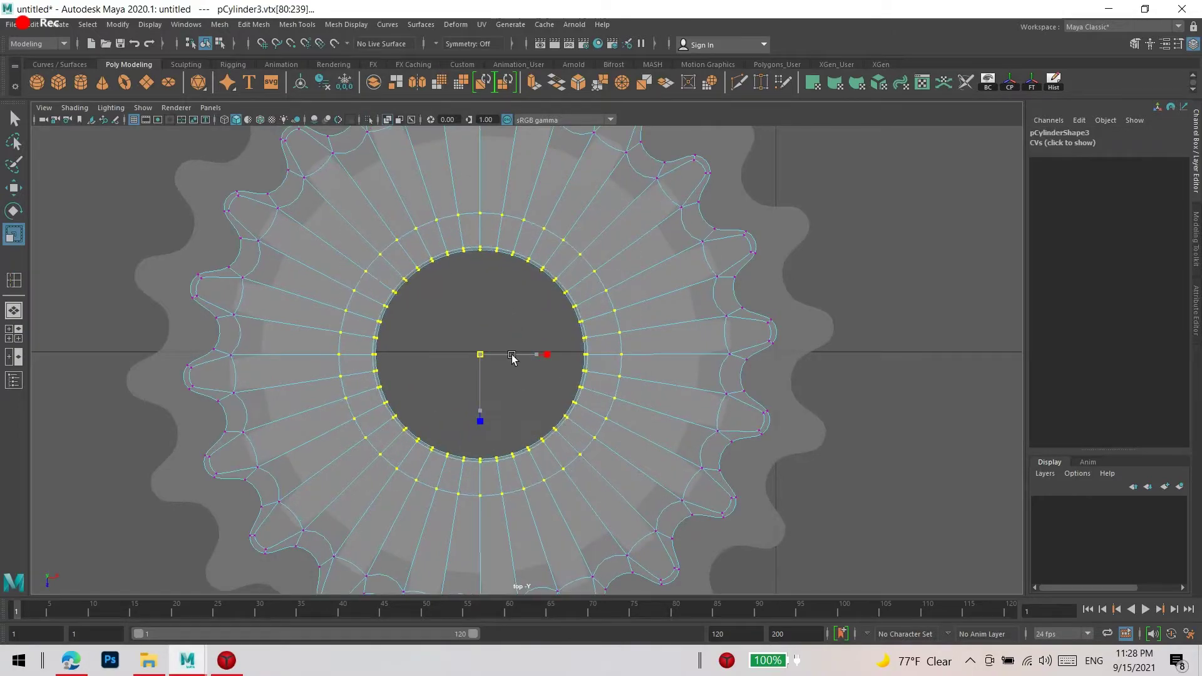
key(space)
key(space)
Check pCylinder3 and pCylinder4, then deselect and pull back to show both gears
key(F8)
alt+drag(715, 292, 678, 287)
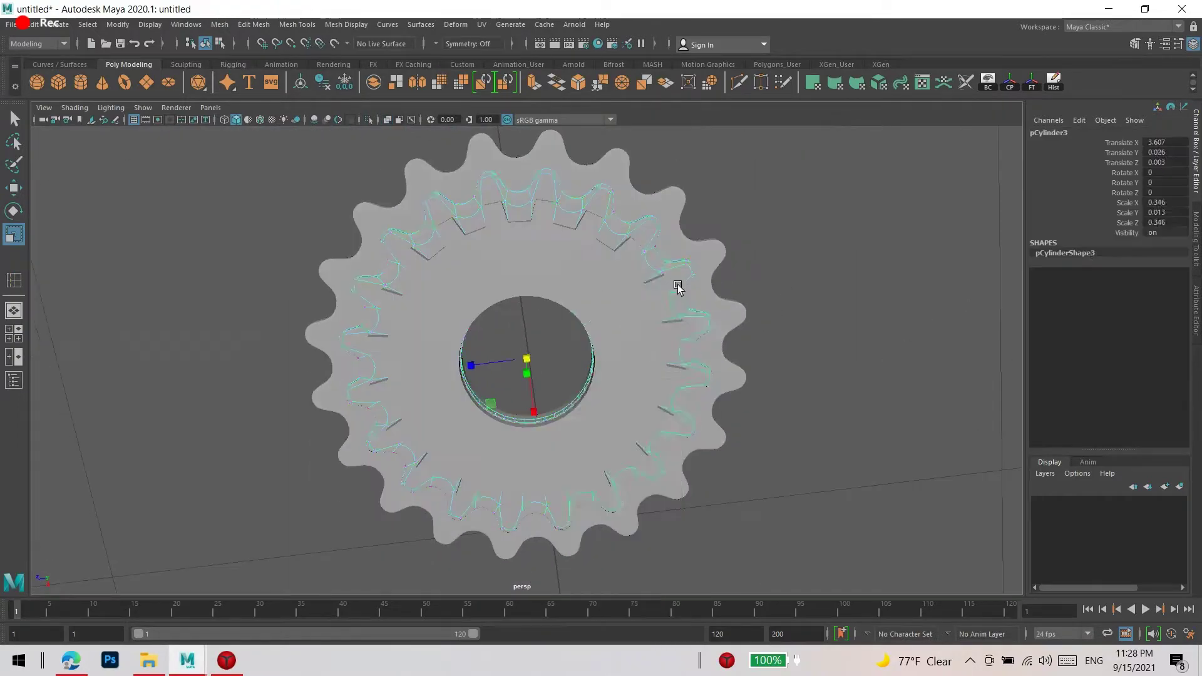
key(4)
key(5)
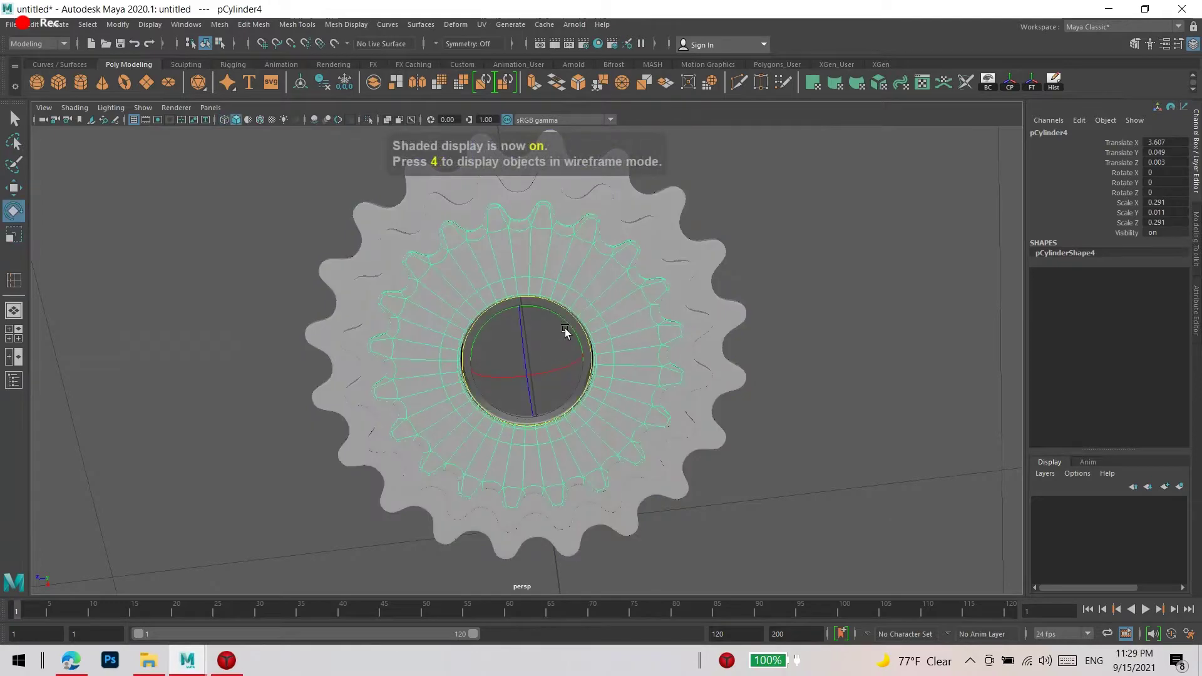
alt+drag(565, 332, 582, 297)
click(505, 399)
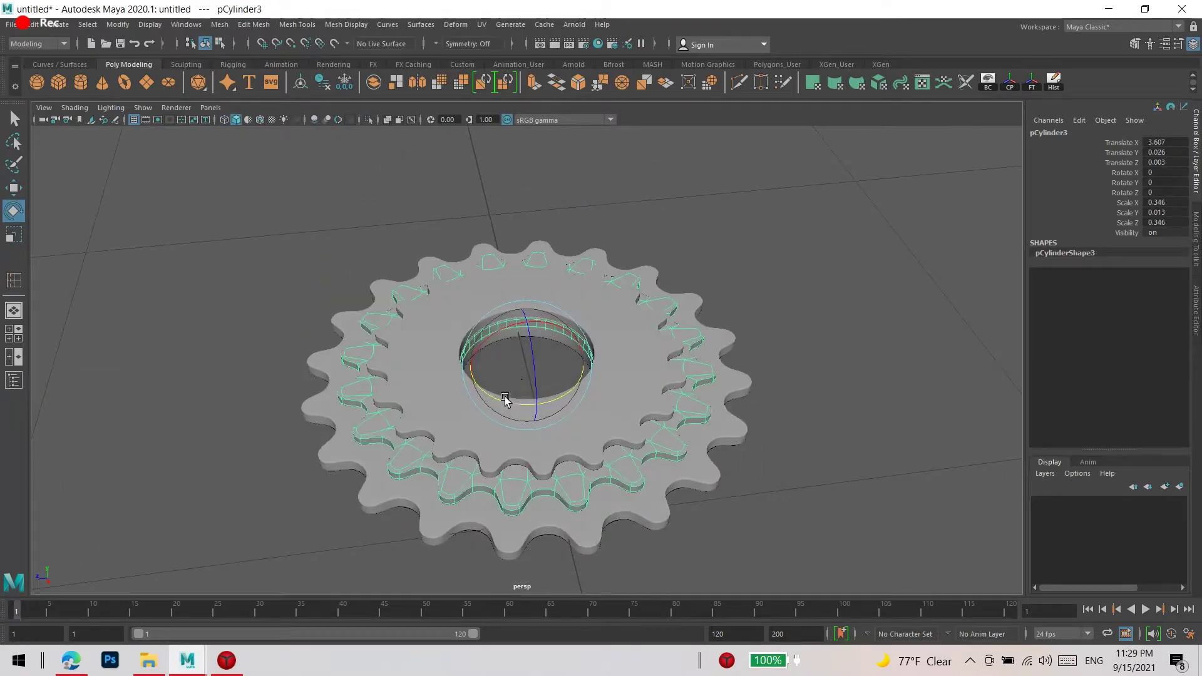
click(549, 392)
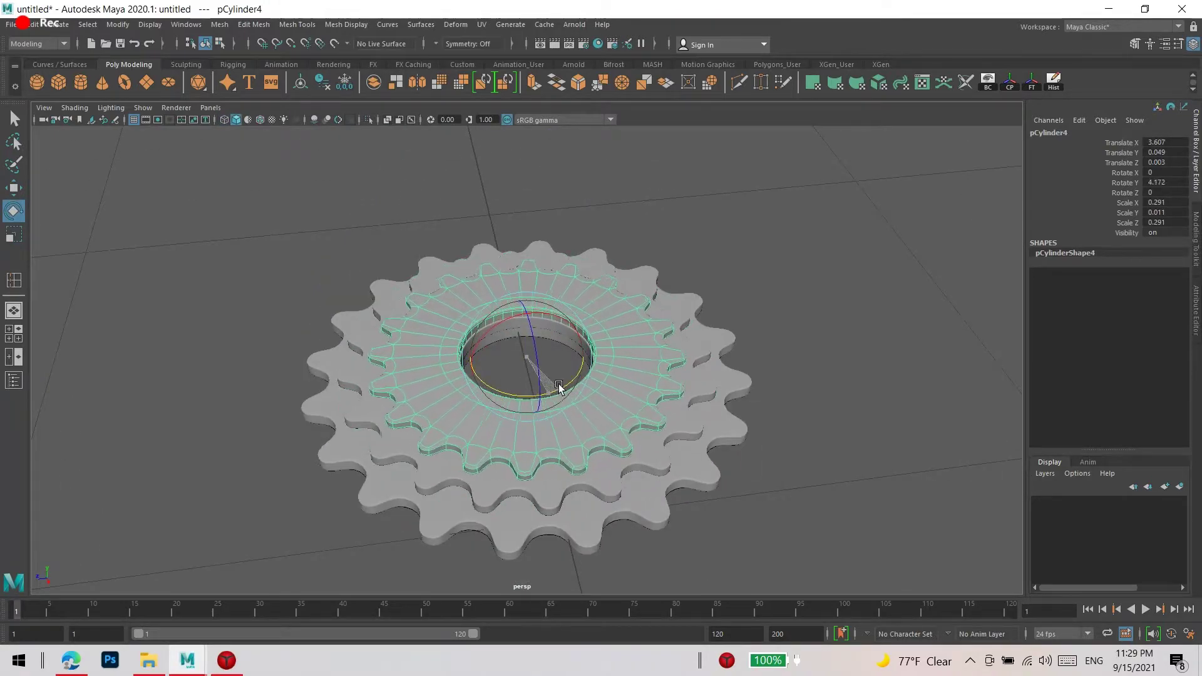
scroll(559, 386, down, 5)
click(435, 438)
mouse_move(435, 438)
alt+mouse_down()
mouse_move(202, 381)
mouse_move(502, 411)
mouse_move(532, 396)
alt+mouse_up()
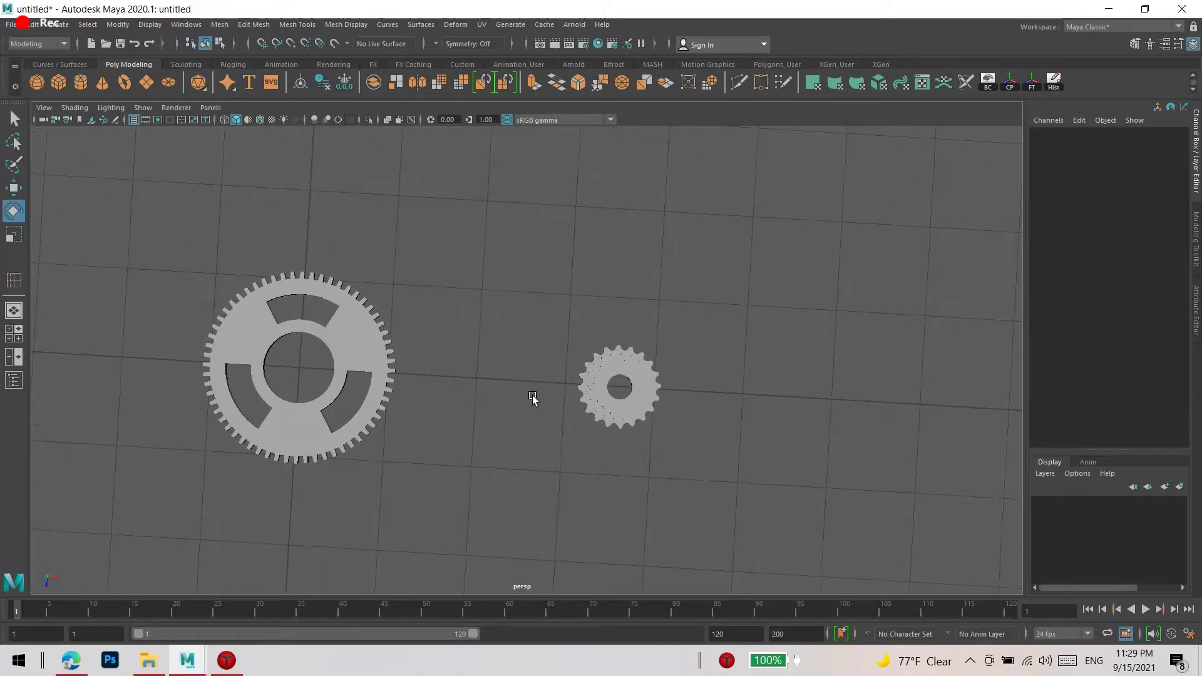
In top view, create a cube above the large gear and shrink it to 0.062
key(space)
drag(398, 290, 499, 209)
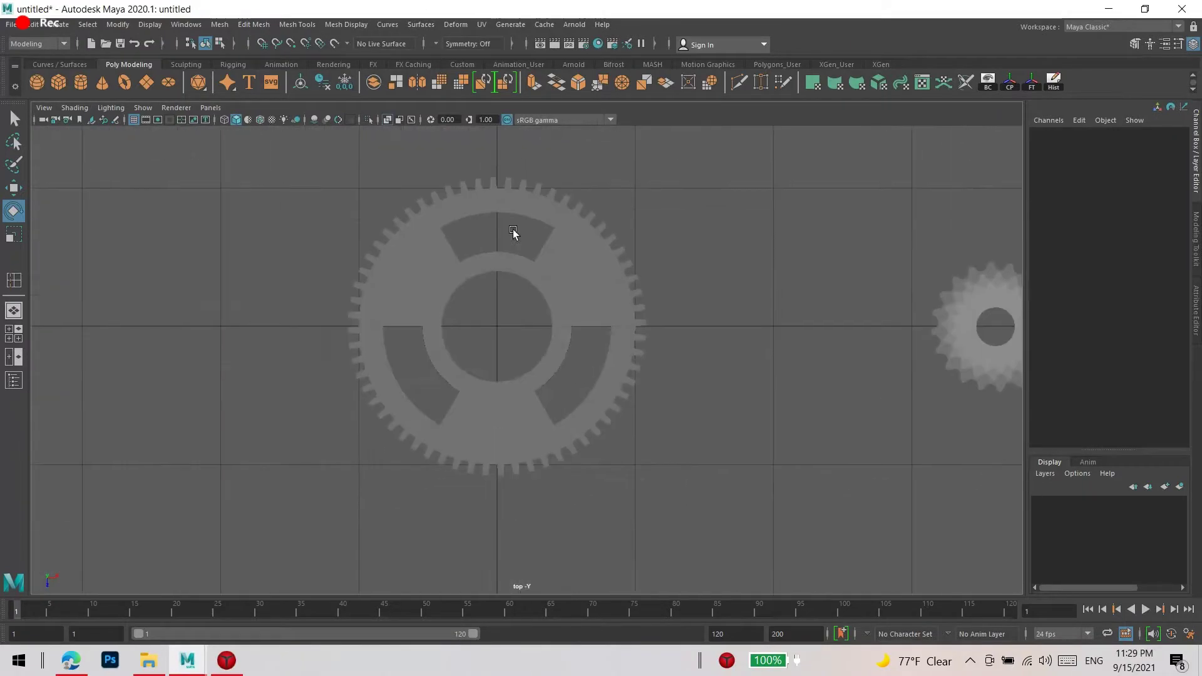
scroll(475, 413, up, 3)
drag(476, 351, 538, 408)
key(w)
scroll(538, 408, up, 3)
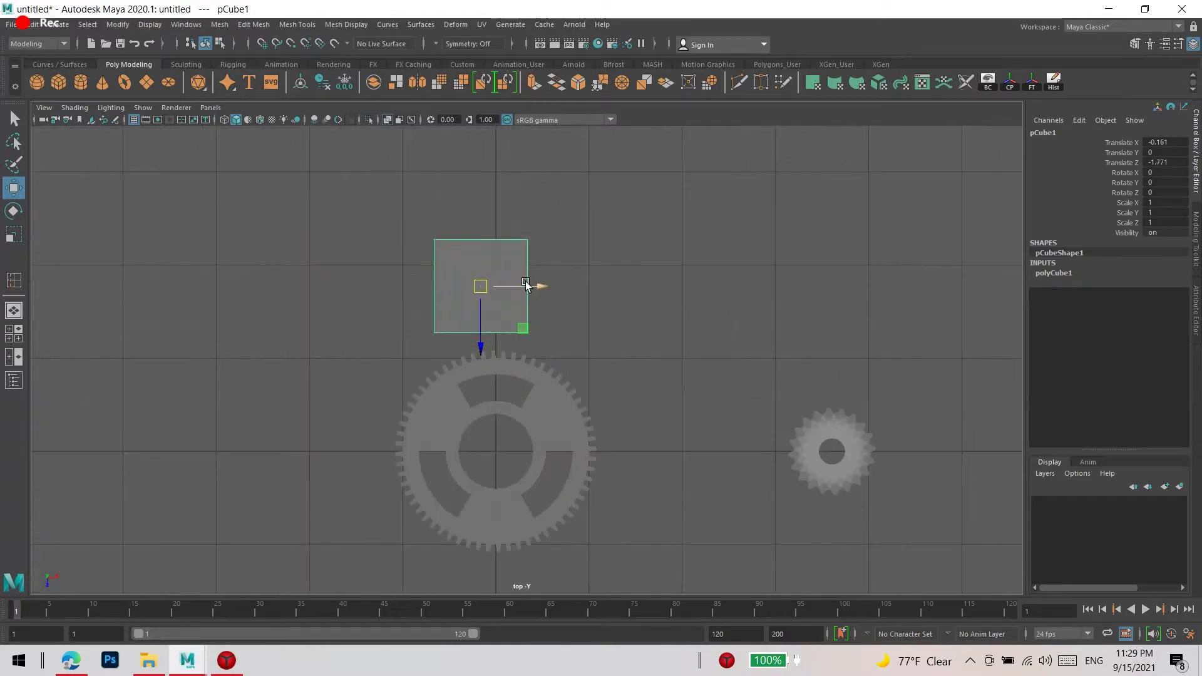
scroll(525, 290, up, 3)
key(r)
drag(426, 449, 497, 266)
Move the cube over a gear tooth and place a duplicate to its right
scroll(441, 248, up, 2)
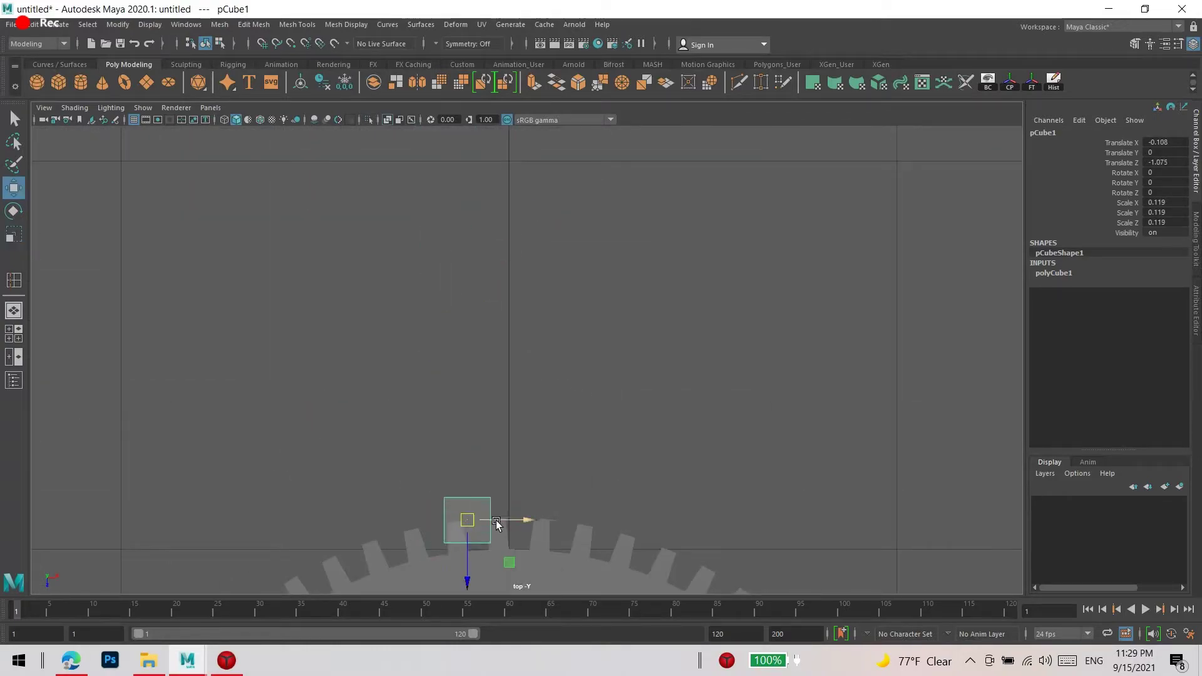
scroll(495, 523, up, 3)
key(e)
mouse_move(408, 352)
mouse_down()
mouse_move(531, 354)
mouse_move(501, 335)
mouse_up()
key(r)
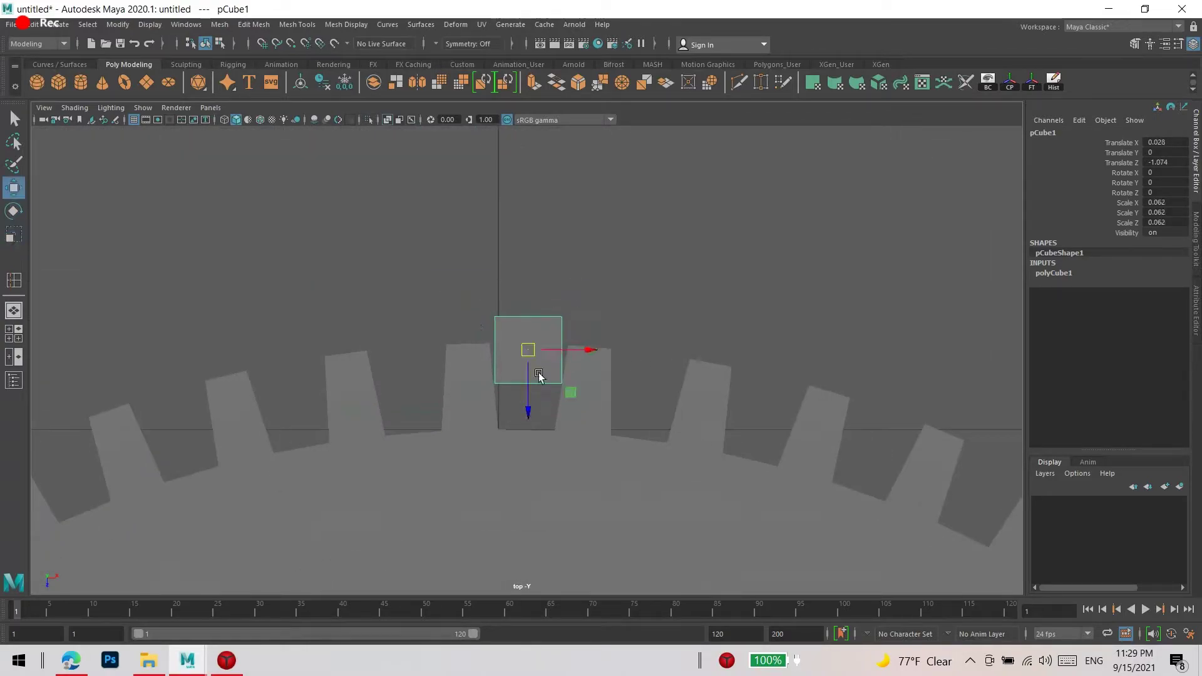
drag(591, 355, 711, 363)
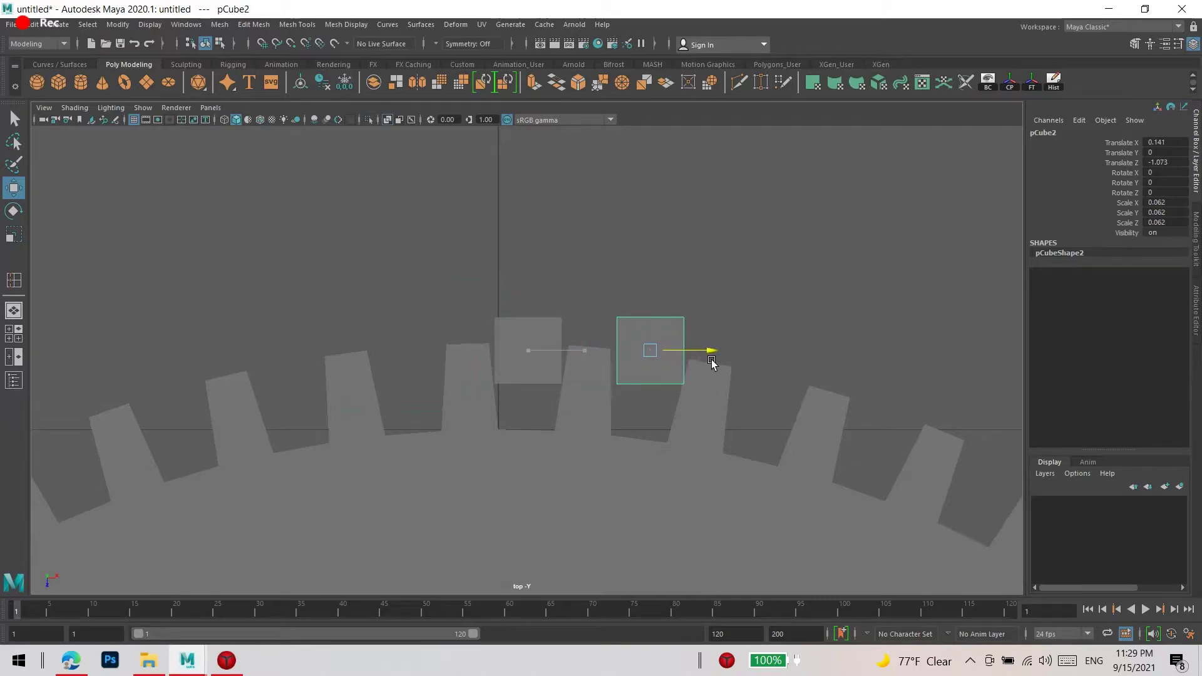
key(space)
key(space)
mouse_move(414, 389)
alt+mouse_down()
mouse_move(440, 351)
mouse_move(566, 300)
mouse_move(511, 316)
alt+mouse_up()
Delete pCube1's inner face and pick the facing side of the other cube
click(585, 333)
mouse_move(585, 333)
alt+mouse_down()
mouse_move(777, 336)
mouse_move(537, 380)
mouse_move(751, 347)
alt+mouse_up()
key(Delete)
click(760, 349)
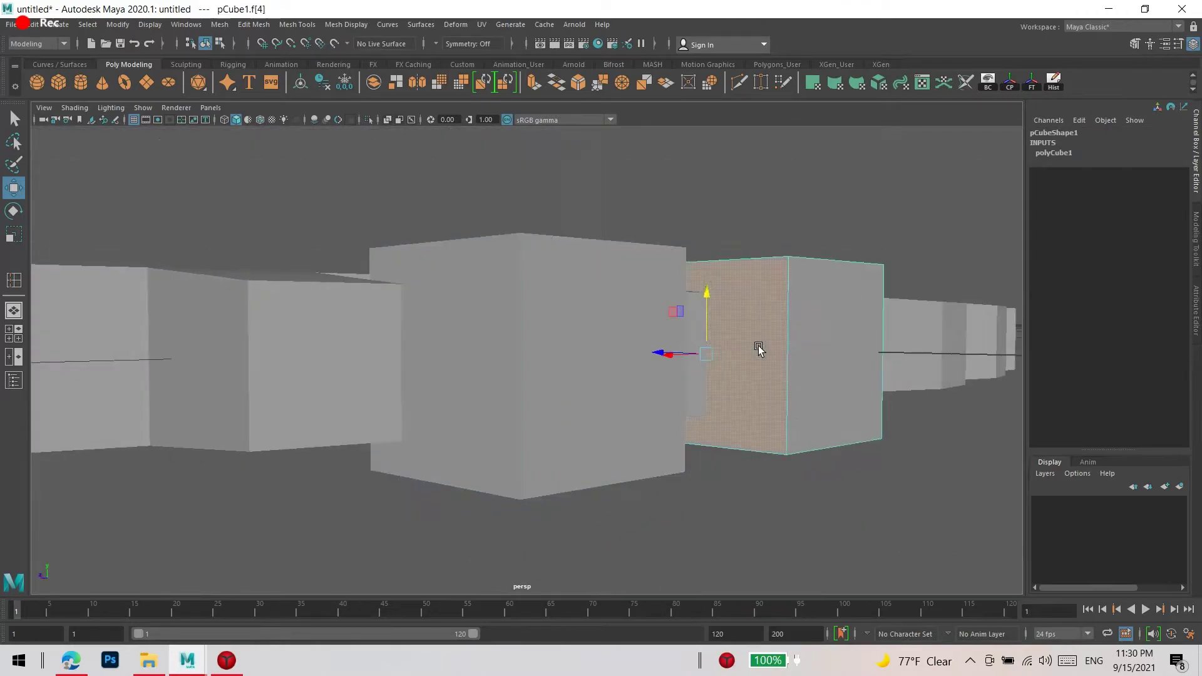
Delete the second cube's facing side and preview both pieces smoothed
key(Delete)
scroll(745, 363, up, 3)
key(F8)
key(3)
mouse_move(623, 417)
alt+mouse_down()
mouse_move(671, 434)
mouse_move(618, 404)
alt+mouse_up()
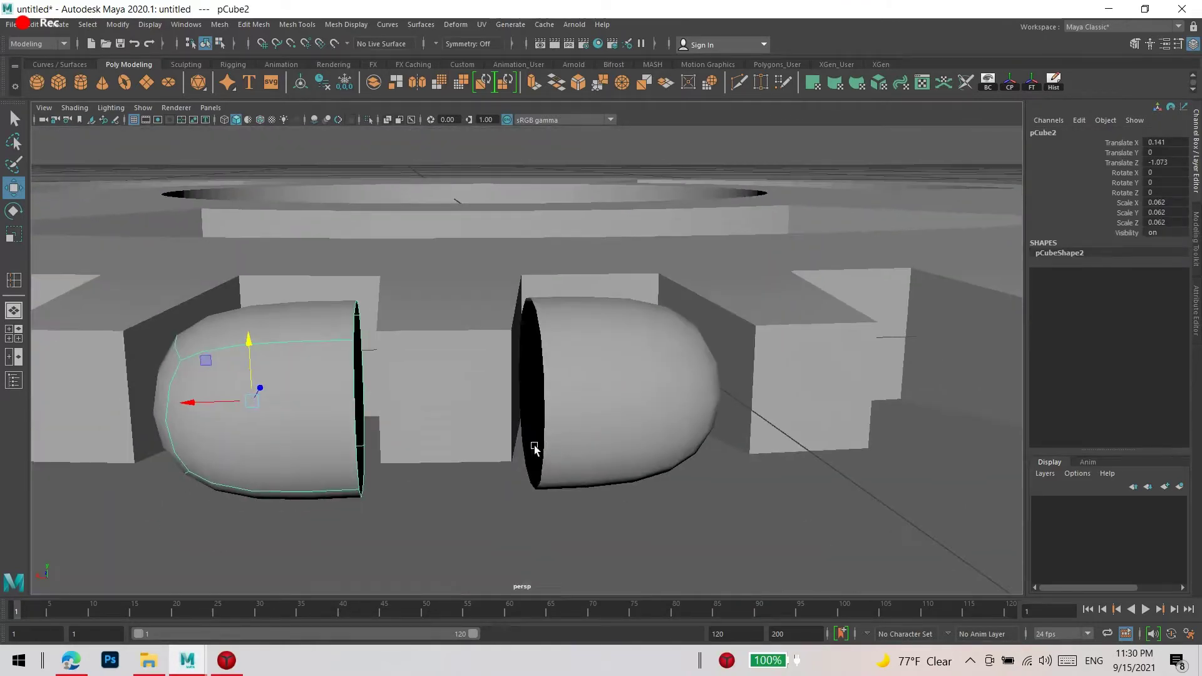
Flatten the right-hand piece into a thin slab at 0.018 in Y
shift+click(569, 417)
key(r)
mouse_move(637, 333)
mouse_down()
mouse_move(623, 464)
mouse_move(563, 320)
mouse_up()
key(1)
key(g)
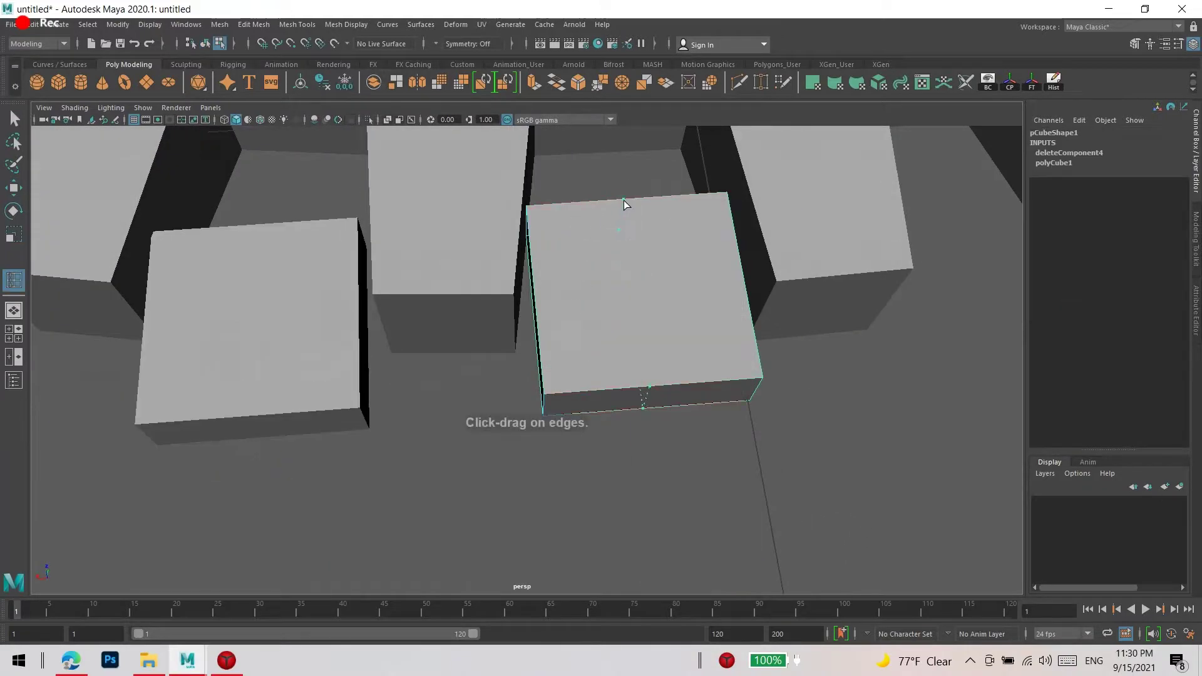
alt+drag(616, 261, 517, 345)
Select the centre-right and left boxes to combine them into one mesh
right_drag(566, 316, 636, 301)
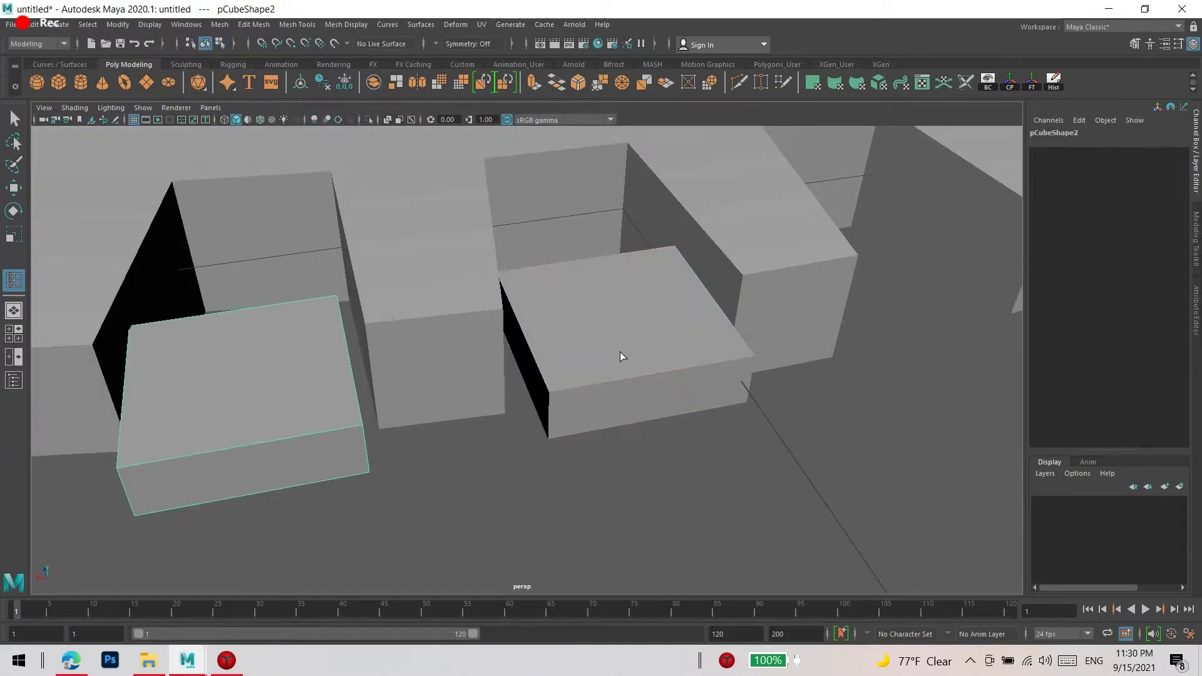
click(626, 401)
alt+drag(648, 475, 558, 439)
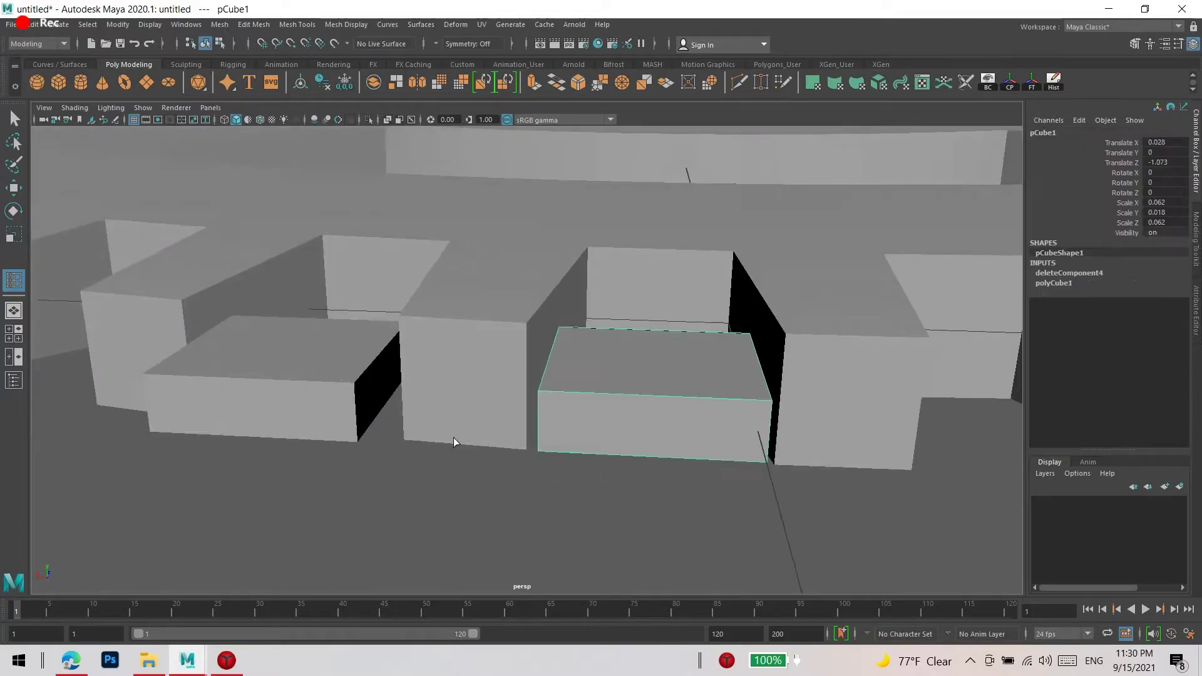
mouse_move(628, 401)
alt+mouse_down()
mouse_move(912, 482)
mouse_move(657, 322)
alt+mouse_up()
right_drag(658, 322, 658, 281)
click(363, 401)
key(w)
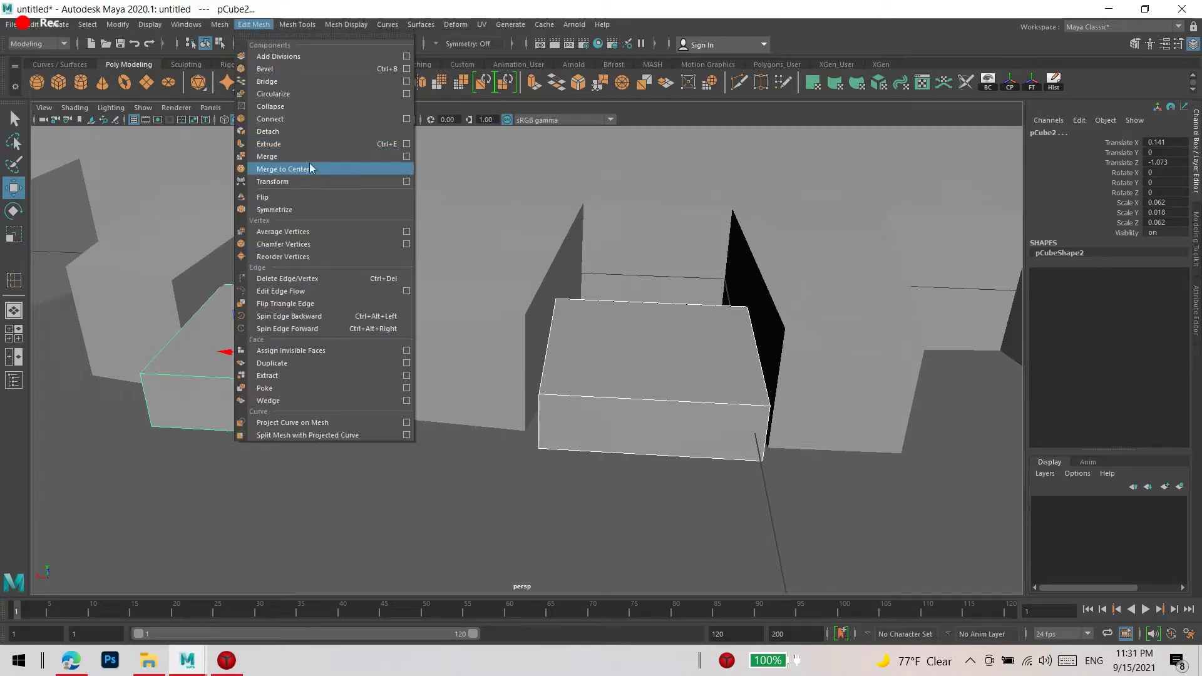
Select the open border edges of the two plates and bridge them with Edit Mesh > Bridge
right_drag(605, 328, 578, 381)
key(r)
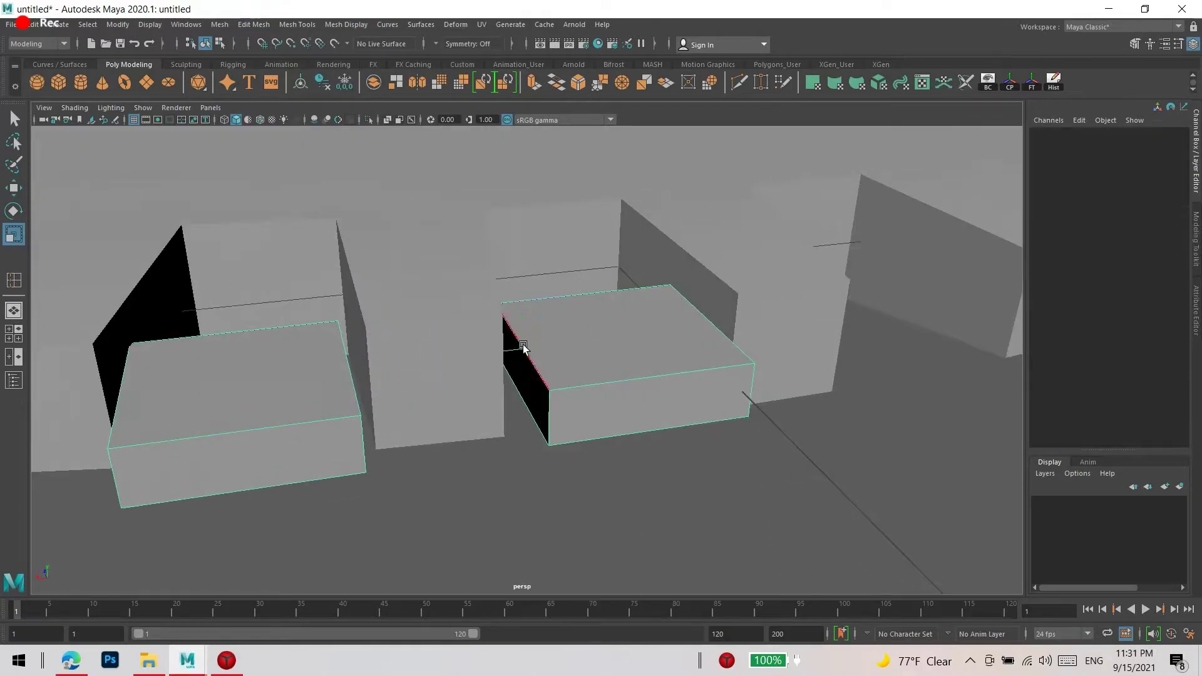
alt+drag(577, 380, 376, 409)
click(254, 24)
click(269, 76)
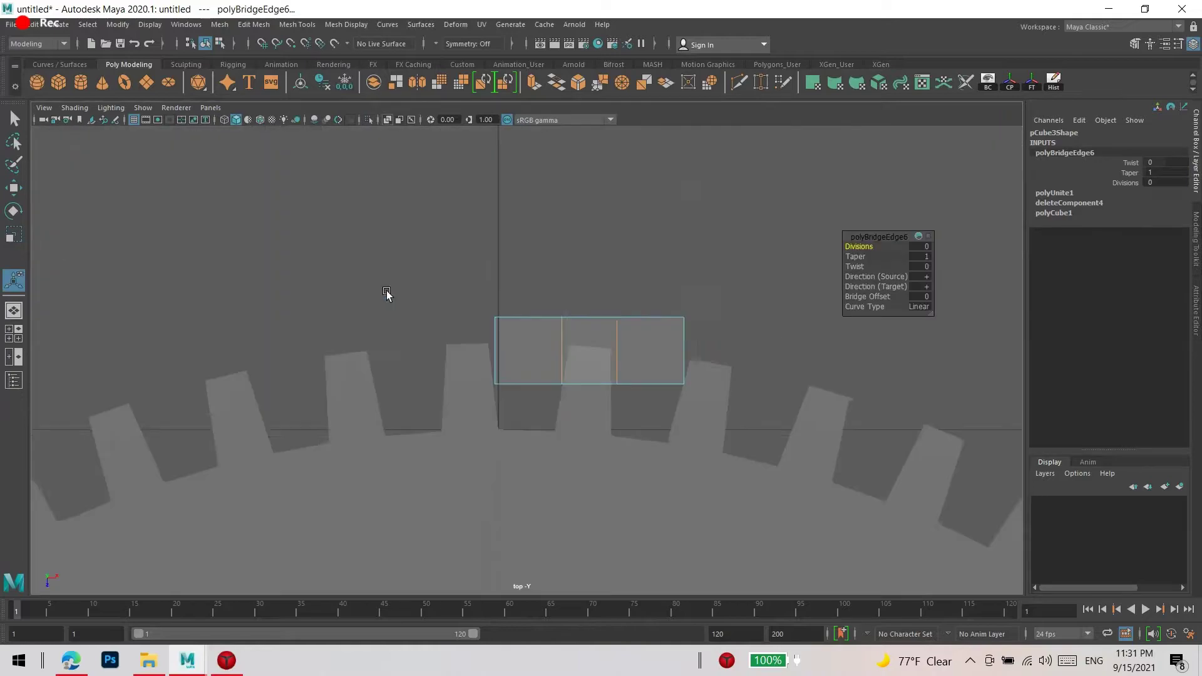
Insert edge loops across the bridged plate
key(F8)
shift+right_click(571, 261)
shift+right_click(609, 246)
click(563, 264)
Scale the middle-section vertices inward to pinch the plate, then preview it smoothed
key(F9)
mouse_move(544, 214)
mouse_down()
mouse_move(488, 295)
mouse_move(379, 410)
mouse_up()
key(r)
drag(456, 375, 456, 345)
key(3)
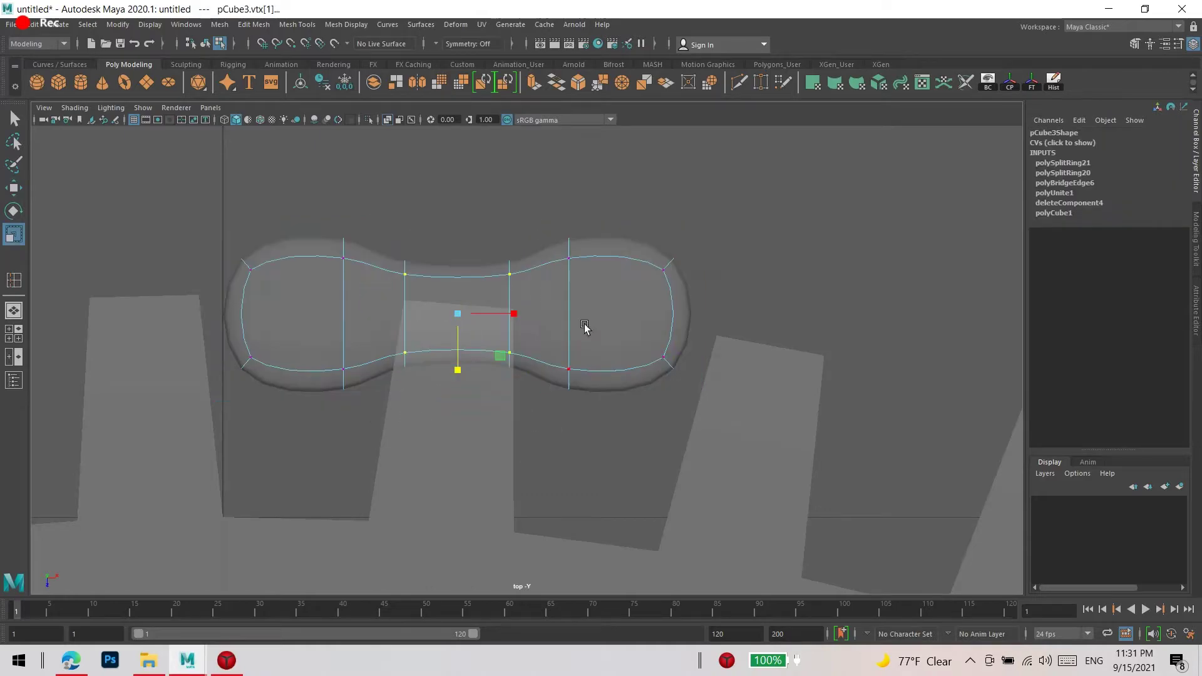
Orbit to a side view of the plate and insert another edge loop
key(space)
alt+drag(712, 309, 538, 376)
key(F8)
key(w)
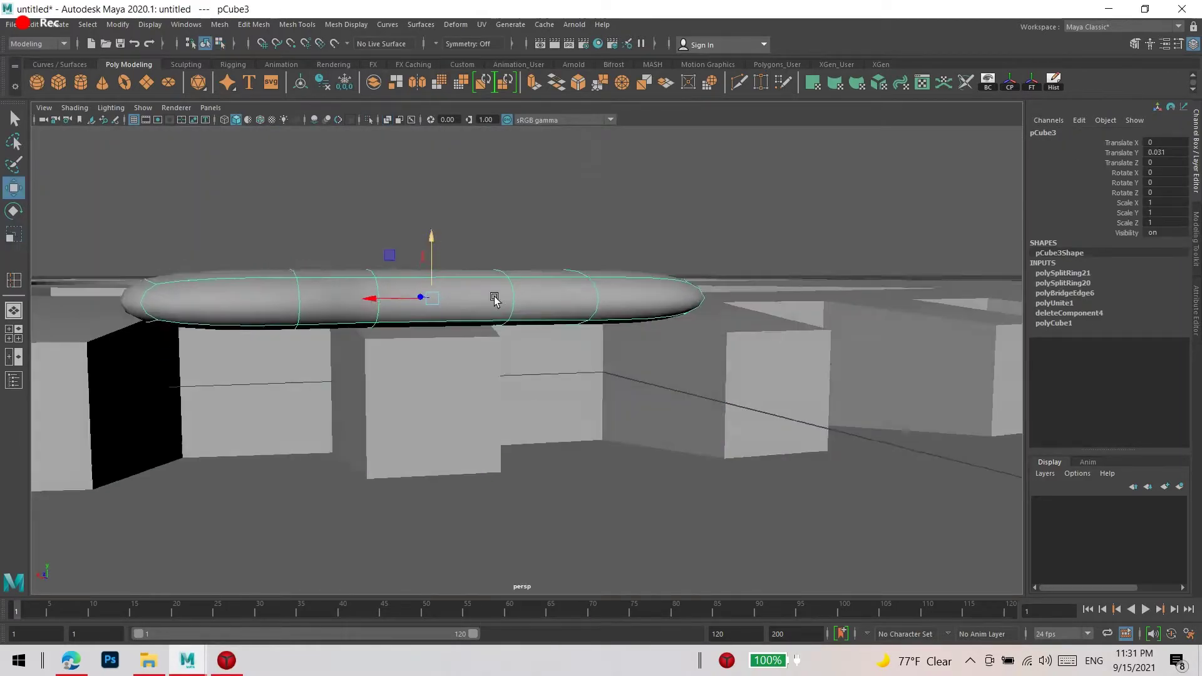
key(y)
click(623, 315)
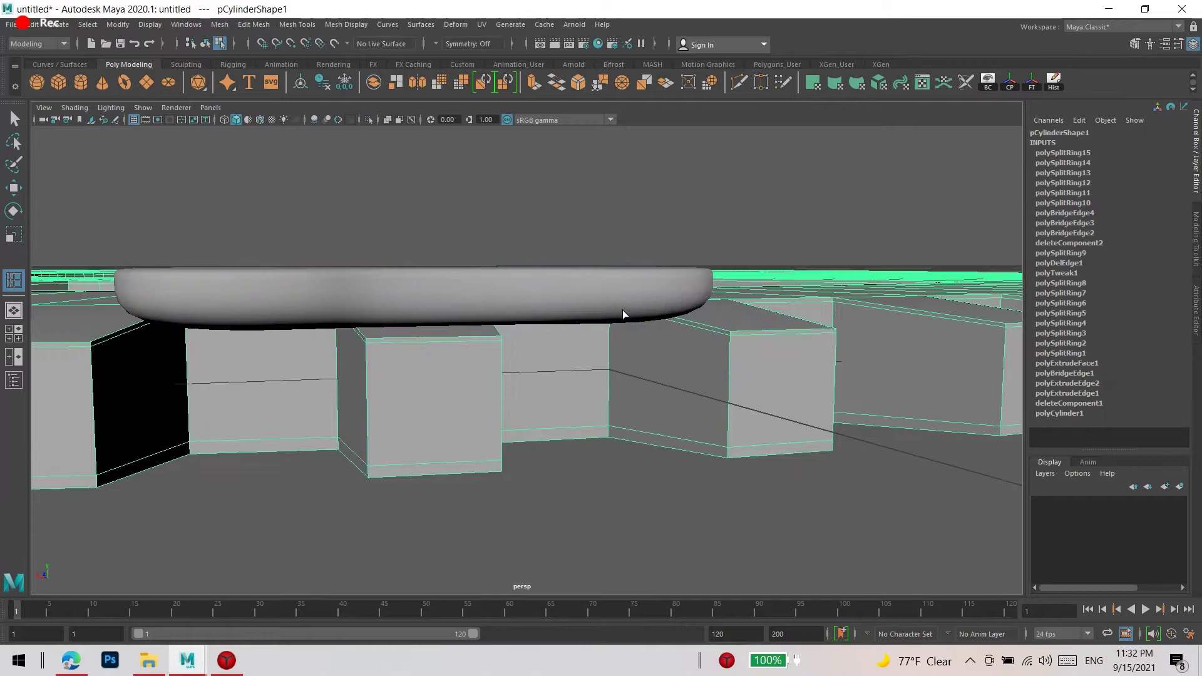
Select the face at one end of the plate and duplicate it as a separate piece
click(579, 327)
key(F8)
key(w)
mouse_move(558, 278)
alt+mouse_down()
mouse_move(542, 514)
mouse_move(569, 419)
mouse_move(576, 249)
alt+mouse_up()
key(F11)
click(654, 244)
shift+right_drag(691, 216, 669, 445)
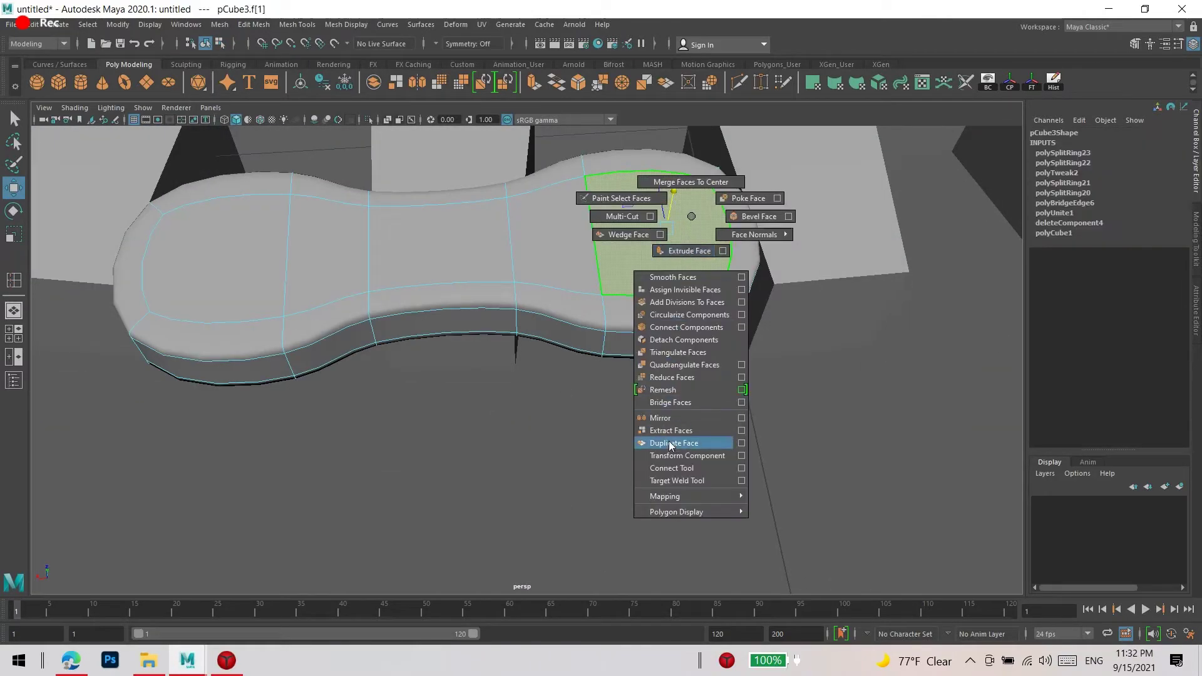
click(669, 445)
Extrude the duplicated face downward into a rounded pin beneath the plate
key(3)
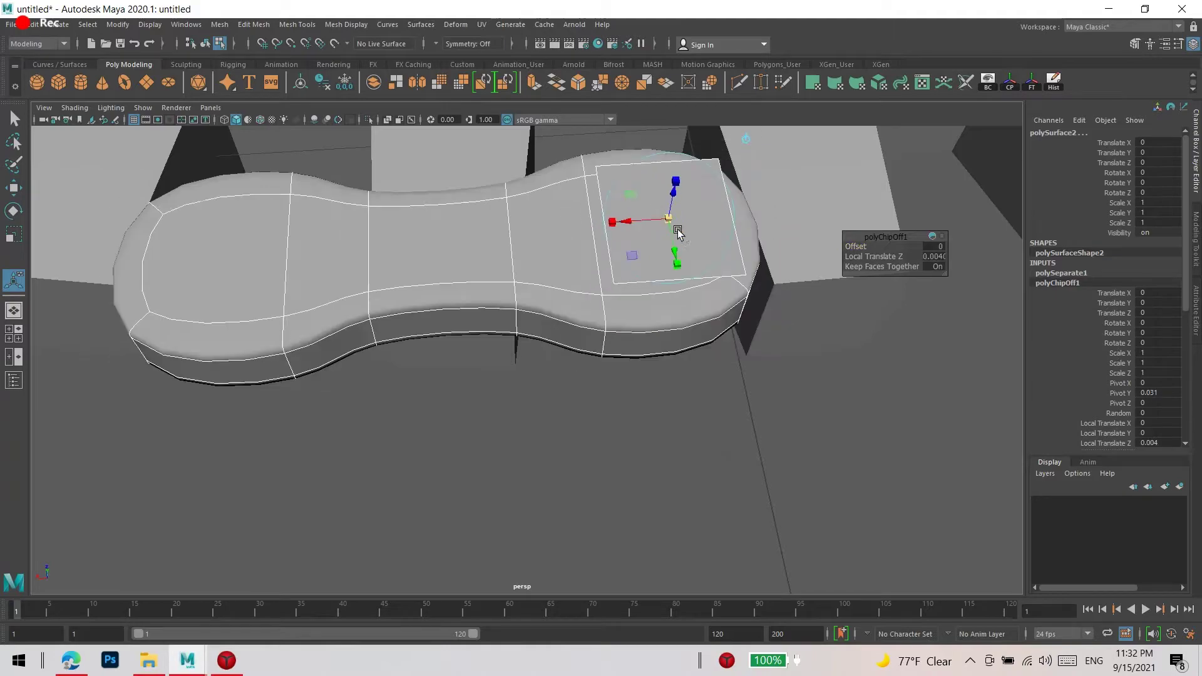
right_drag(676, 233, 666, 253)
mouse_move(666, 253)
alt+mouse_down()
mouse_move(645, 246)
mouse_move(672, 498)
alt+mouse_up()
key(ctrl+e)
Reverse the pin's inverted normals and orbit to a low side view
click(346, 24)
click(360, 85)
mouse_move(697, 280)
alt+mouse_down()
mouse_move(686, 410)
mouse_move(708, 418)
alt+mouse_up()
alt+drag(677, 519, 719, 401)
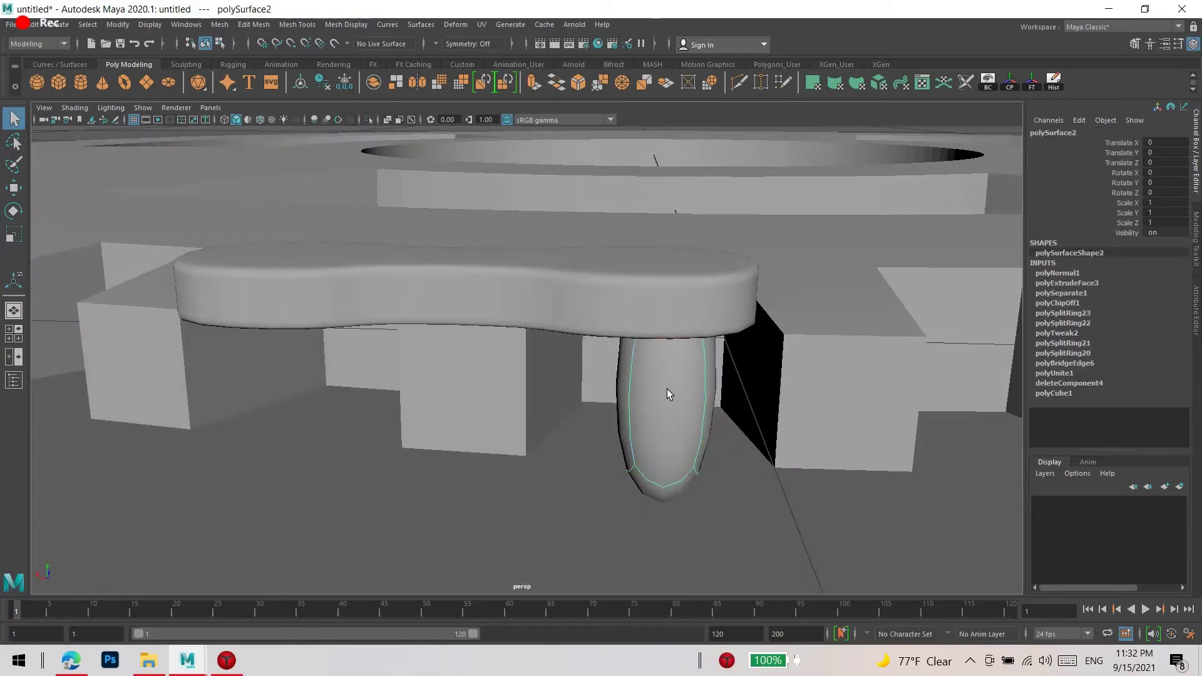
Extrude a cap on the pin's top face, undoing the flared attempts
key(1)
key(ctrl+e)
mouse_move(693, 341)
alt+mouse_down()
mouse_move(709, 507)
mouse_move(711, 236)
mouse_move(666, 543)
mouse_move(611, 564)
mouse_move(591, 538)
mouse_move(584, 577)
alt+mouse_up()
key(ctrl+e)
key(ctrl+z)
key(ctrl+z)
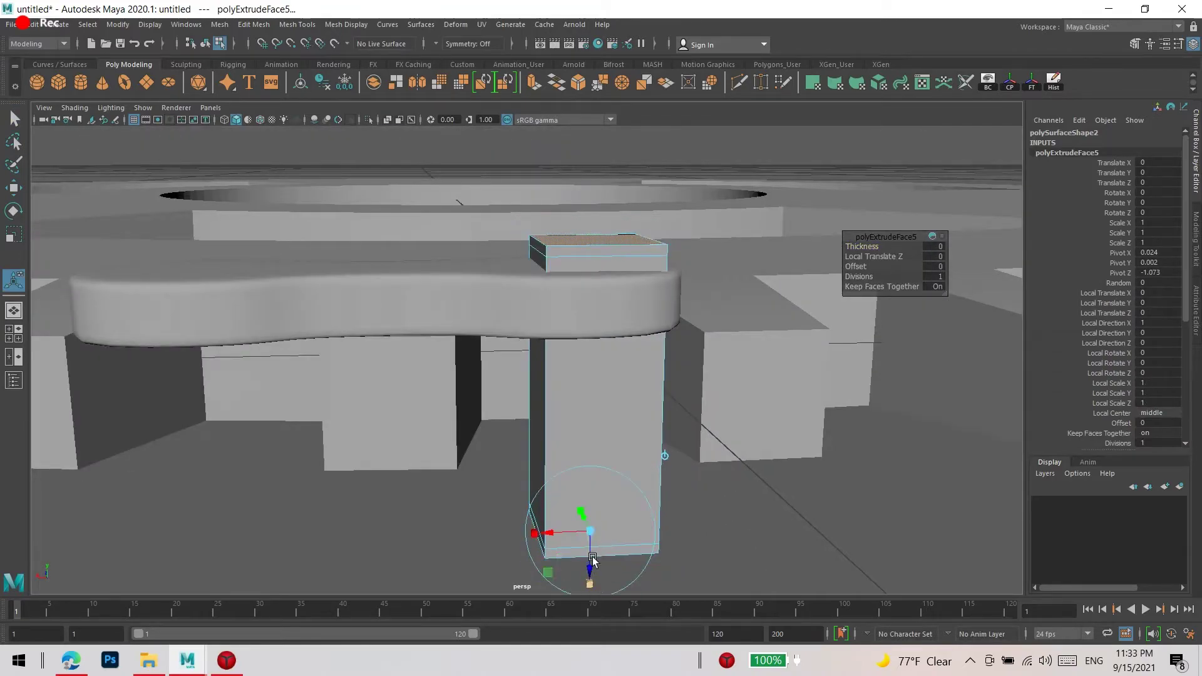
mouse_move(590, 579)
alt+mouse_down()
mouse_move(633, 327)
mouse_move(554, 300)
mouse_move(559, 511)
mouse_move(560, 498)
alt+mouse_up()
key(1)
key(ctrl+z)
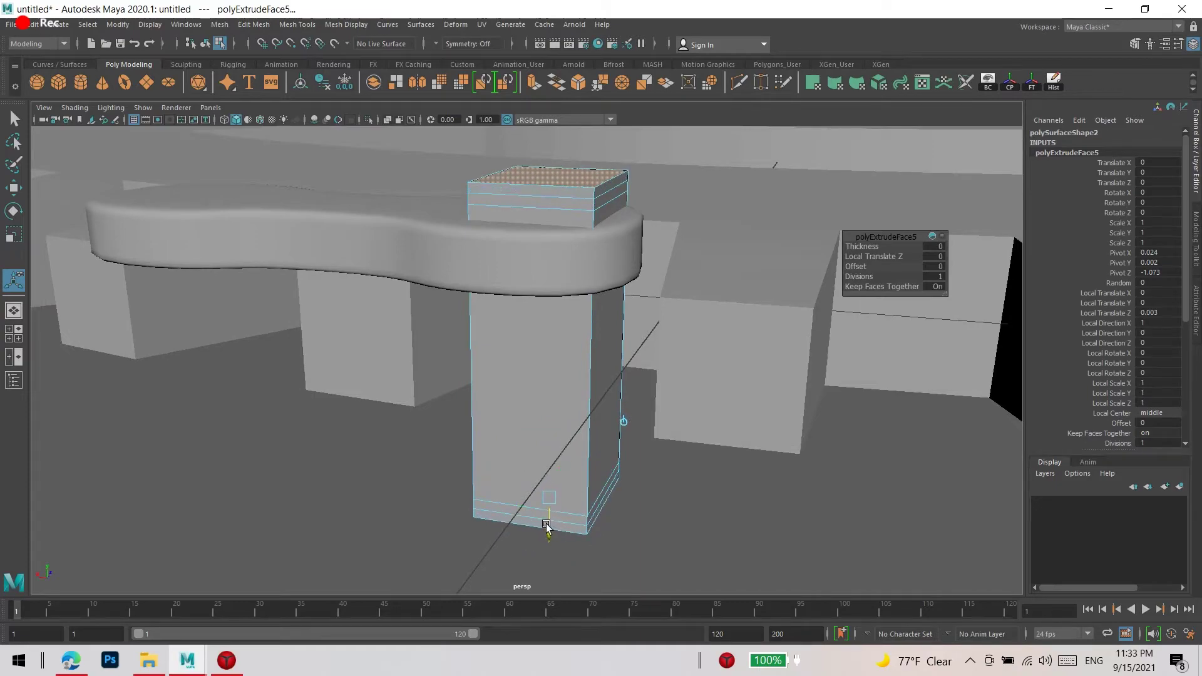
key(q)
Extrude the pin's bottom face into a cap, preview it smoothed, and shorten the pin in Y
mouse_move(525, 248)
alt+mouse_down()
mouse_move(631, 210)
mouse_move(614, 224)
mouse_move(518, 527)
mouse_move(545, 515)
mouse_move(523, 503)
alt+mouse_up()
click(518, 528)
key(ctrl+e)
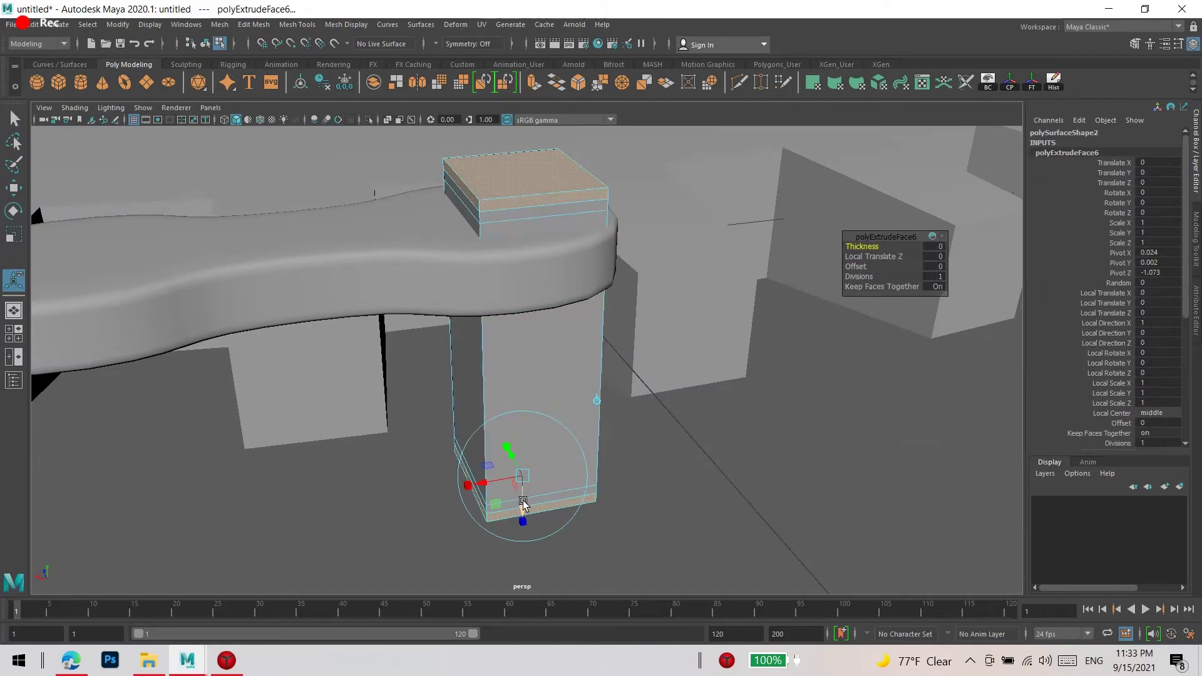
key(3)
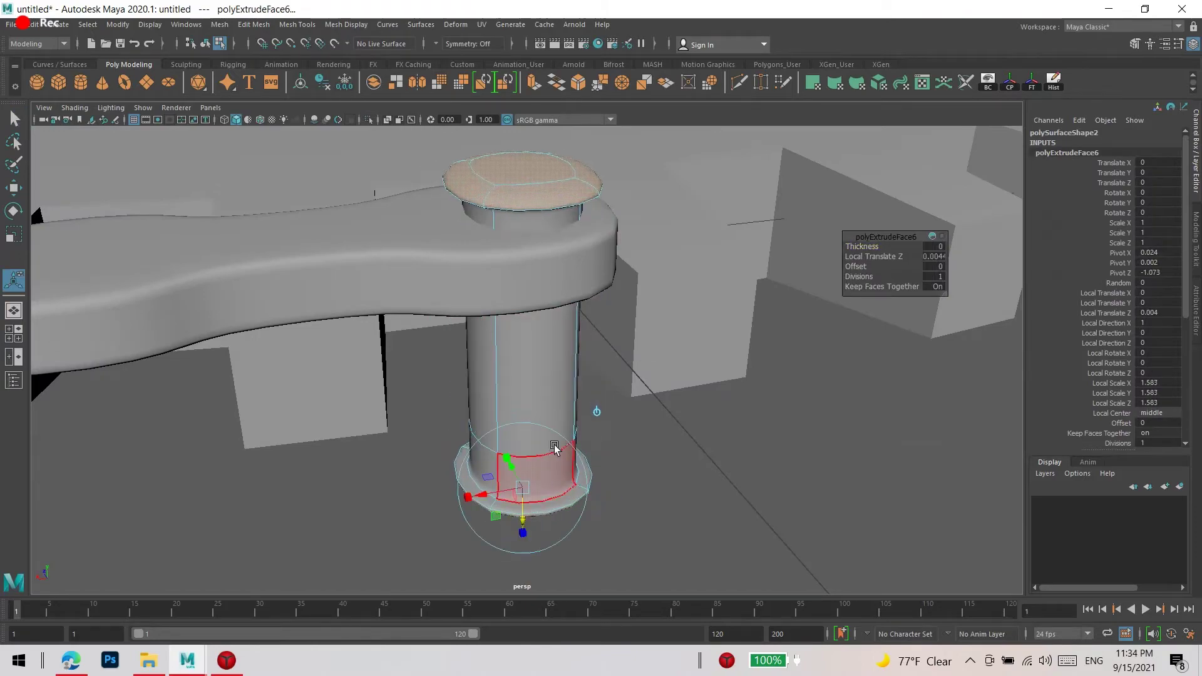
alt+drag(554, 447, 568, 327)
right_drag(568, 328, 598, 306)
drag(557, 294, 498, 265)
Duplicate the link plate and move the copy below the pin
click(499, 265)
right_drag(575, 252, 632, 239)
key(ctrl+d)
key(w)
drag(438, 254, 506, 369)
shift+click(482, 305)
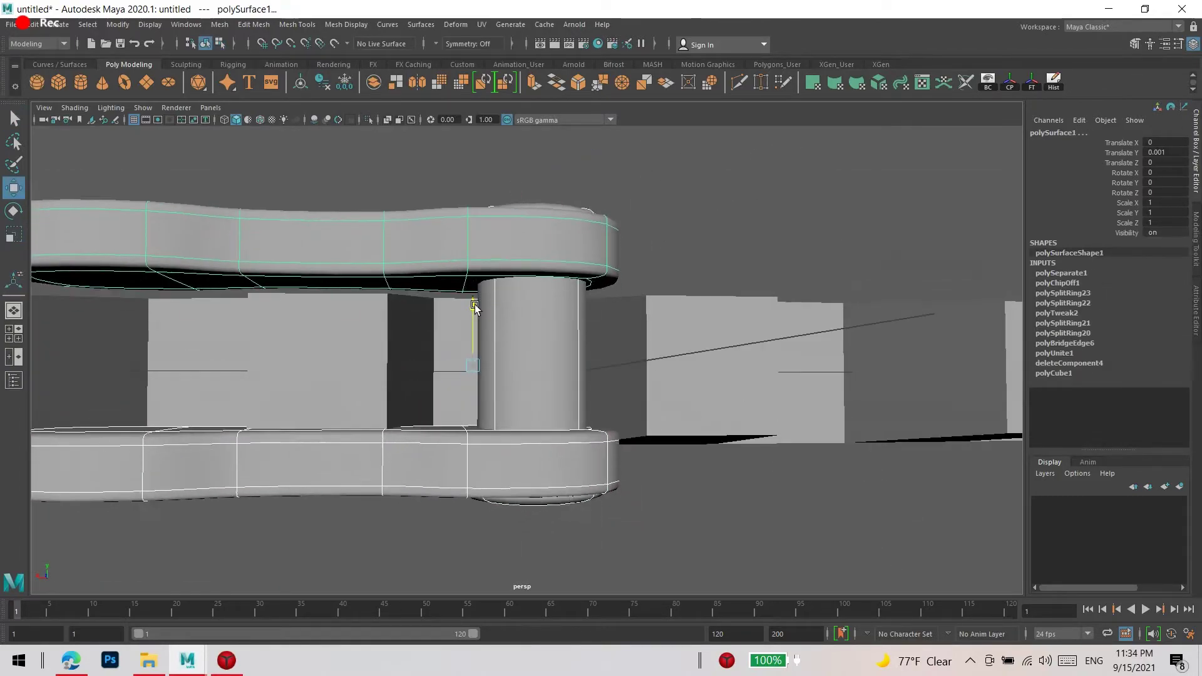
Fine-tune the top plate's height in the front view
key(space)
key(space)
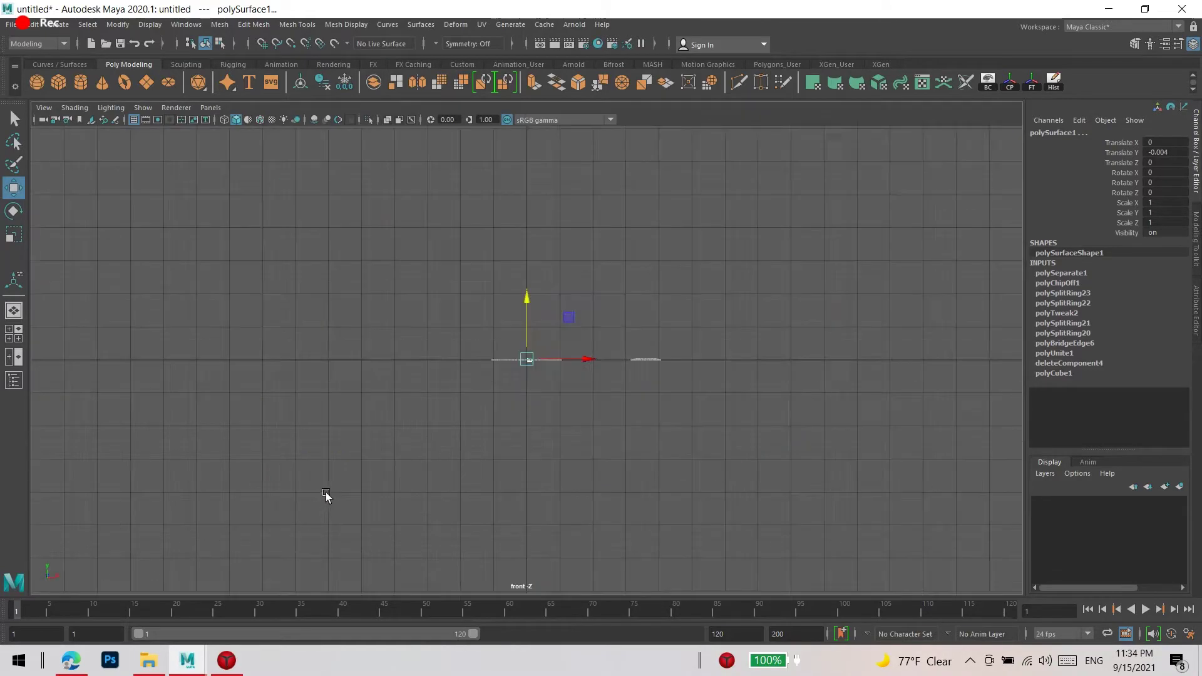
key(f)
drag(267, 204, 267, 202)
key(space)
key(space)
drag(550, 325, 553, 311)
key(space)
key(space)
drag(261, 202, 261, 200)
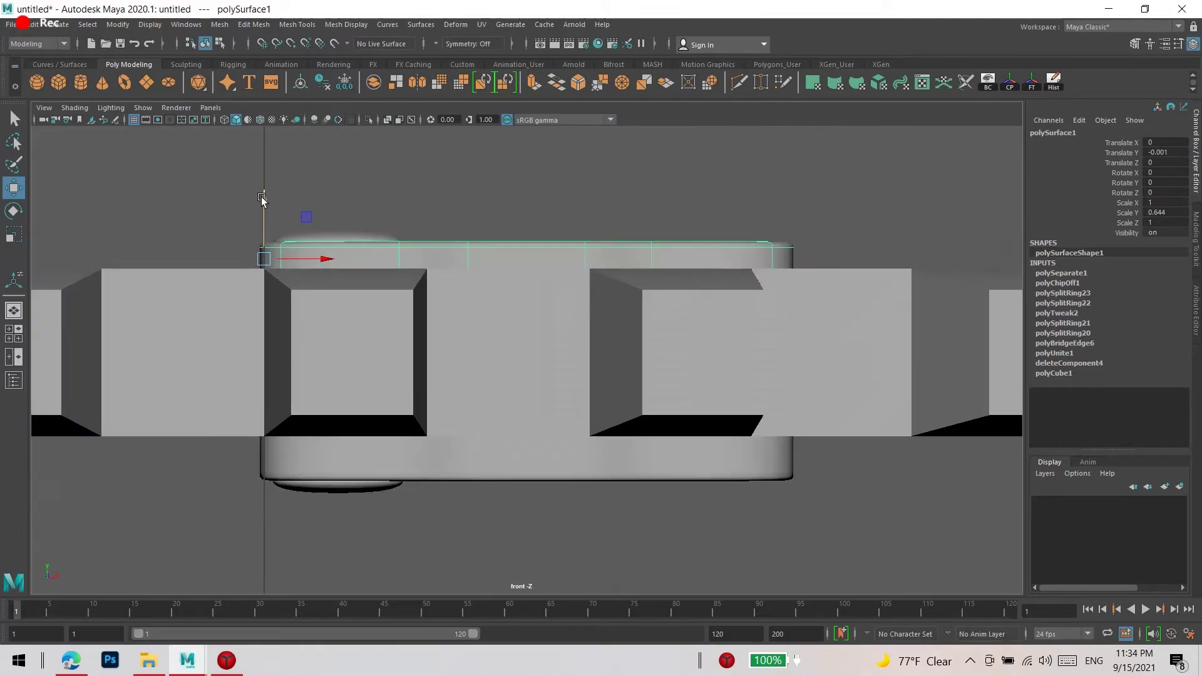
click(459, 259)
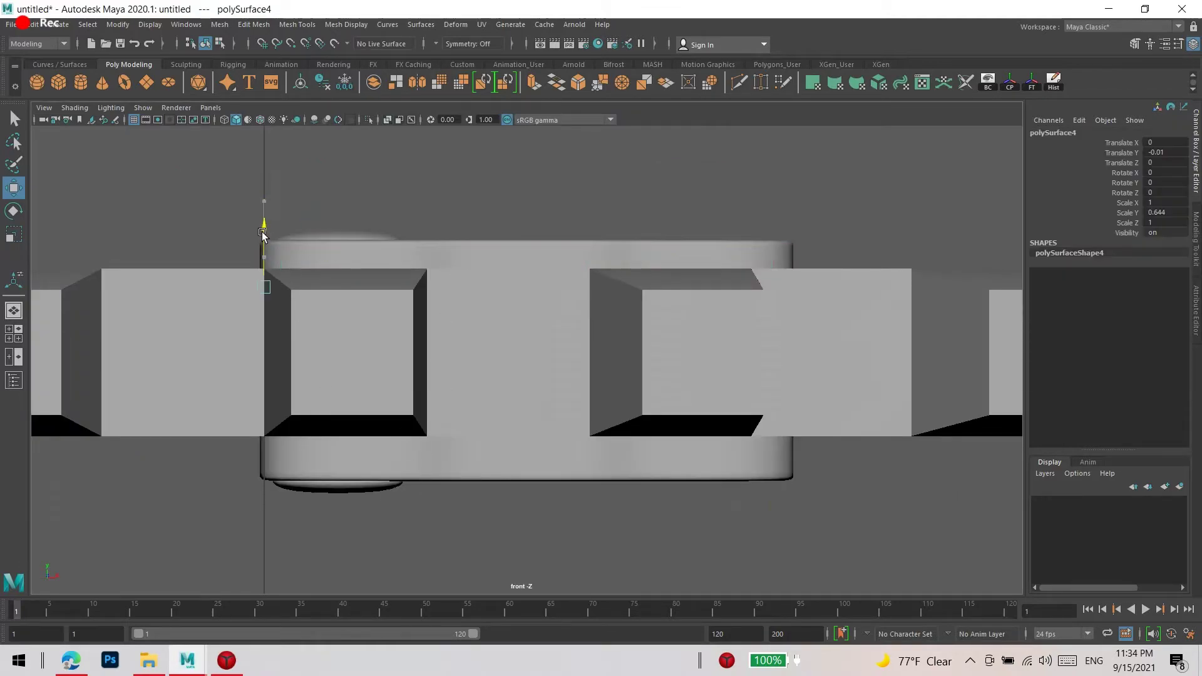
click(636, 551)
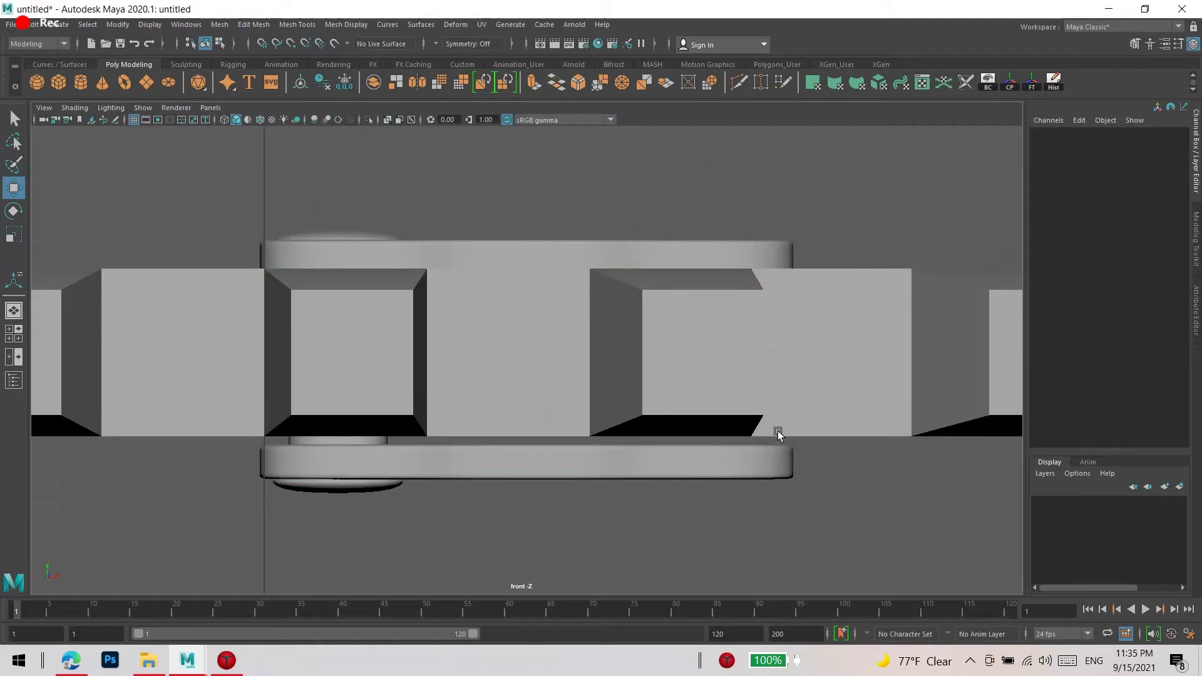
Orbit around the second link in perspective to select its bottom plate
key(space)
key(space)
click(557, 405)
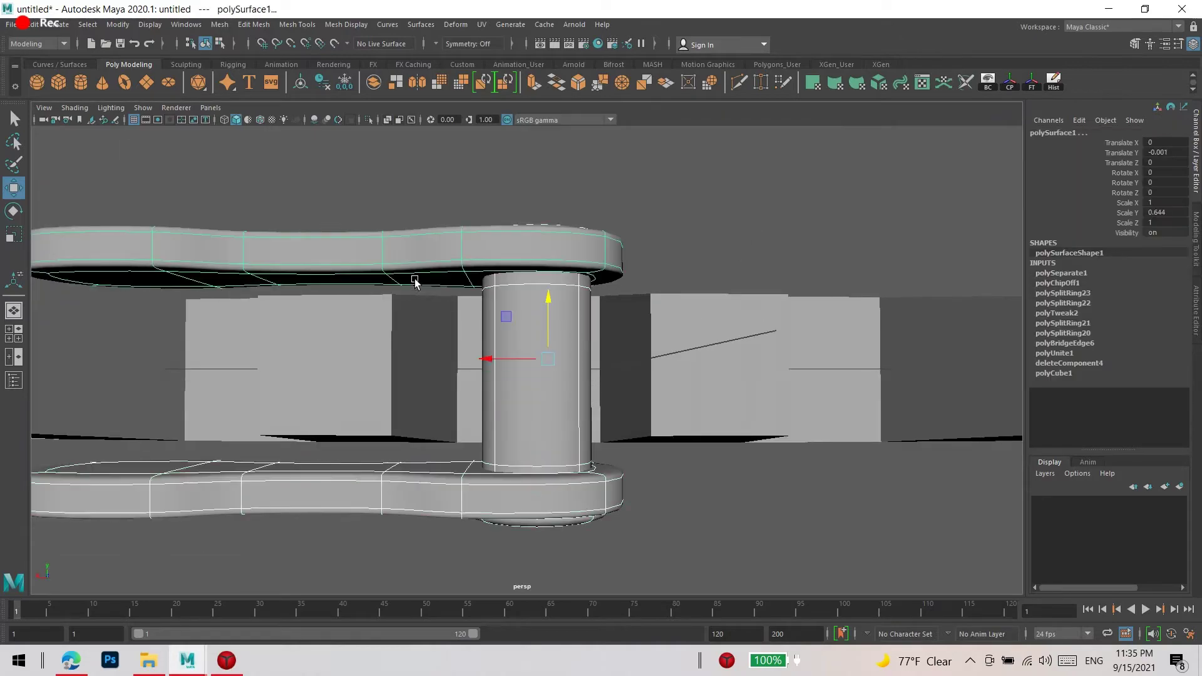
scroll(614, 368, down, 3)
click(615, 365)
alt+drag(523, 355, 462, 363)
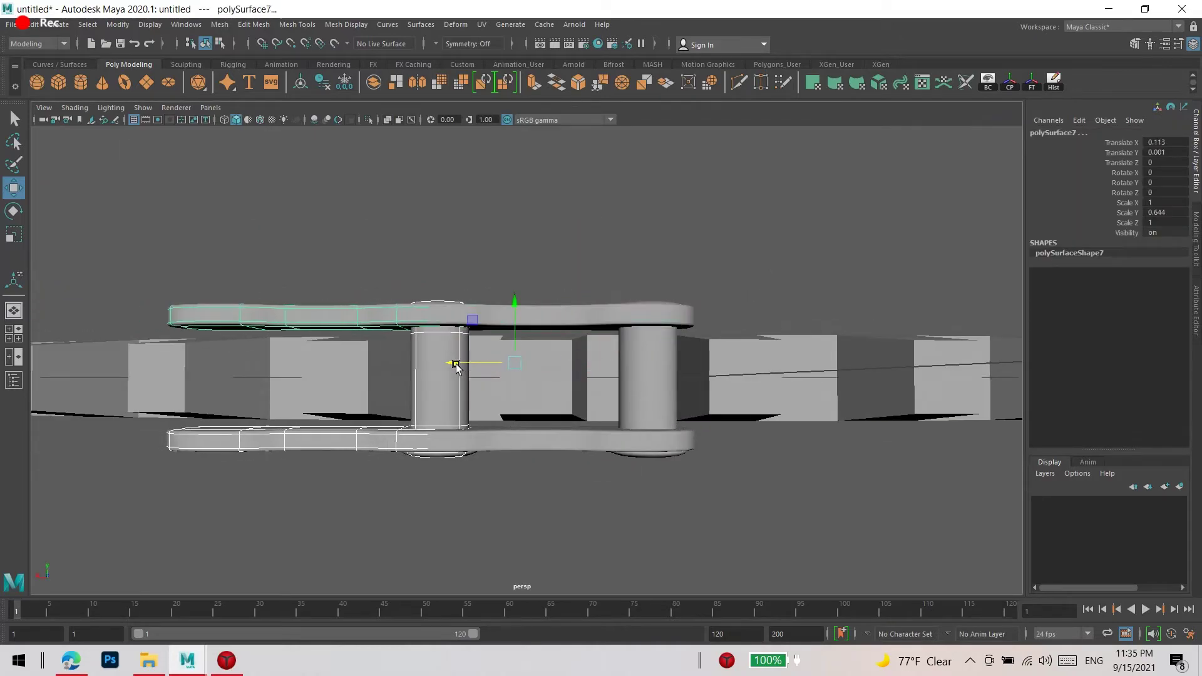
scroll(509, 349, up, 3)
scroll(576, 370, up, 3)
mouse_move(576, 371)
alt+mouse_down()
mouse_move(584, 209)
mouse_move(648, 408)
mouse_move(614, 373)
alt+mouse_up()
click(603, 415)
scroll(617, 429, down, 3)
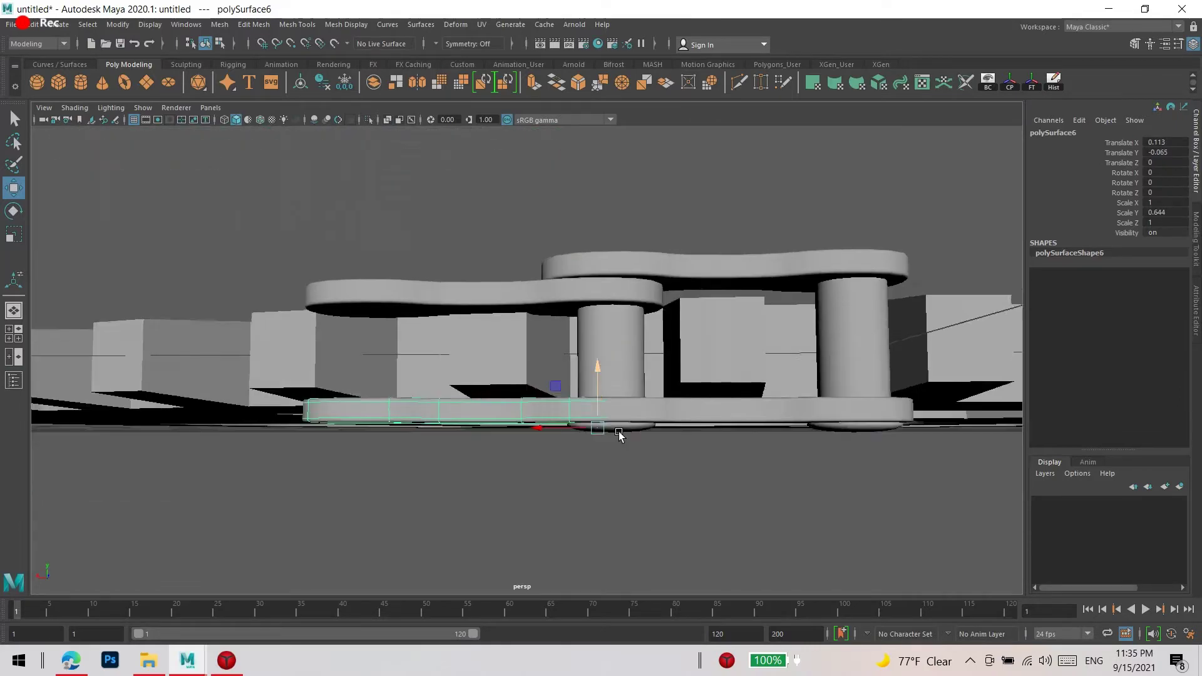
alt+drag(734, 363, 703, 370)
Lower the second link's bottom plate beneath the first link in front view
click(629, 397)
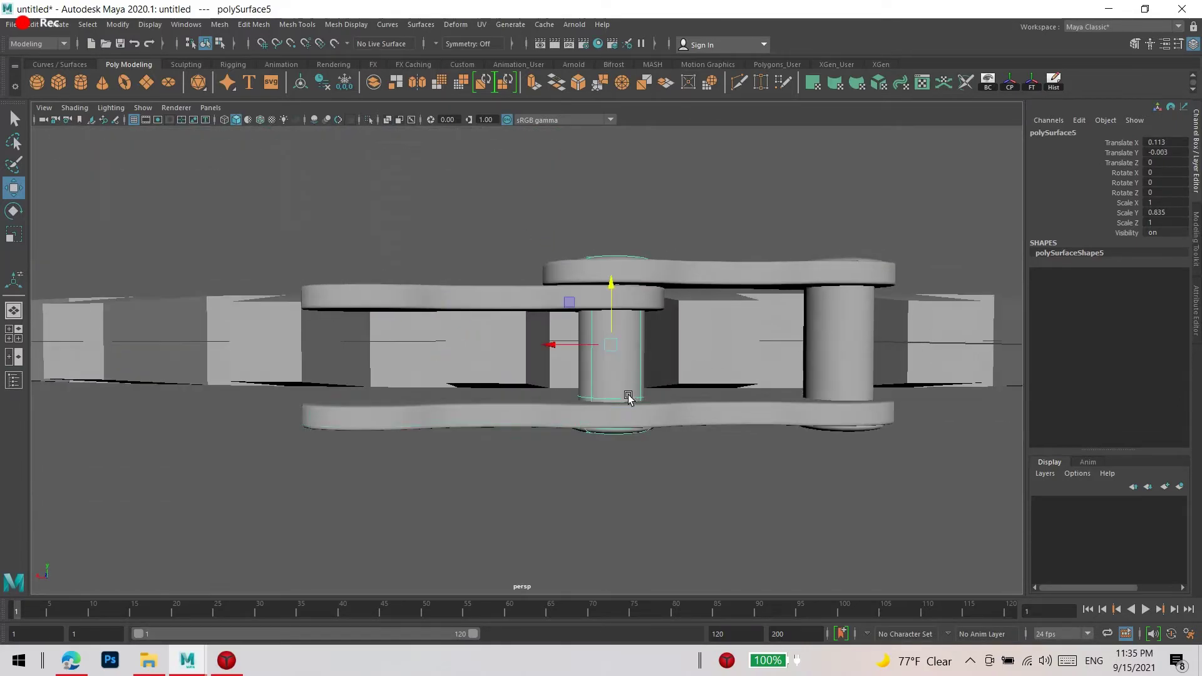
key(space)
key(F9)
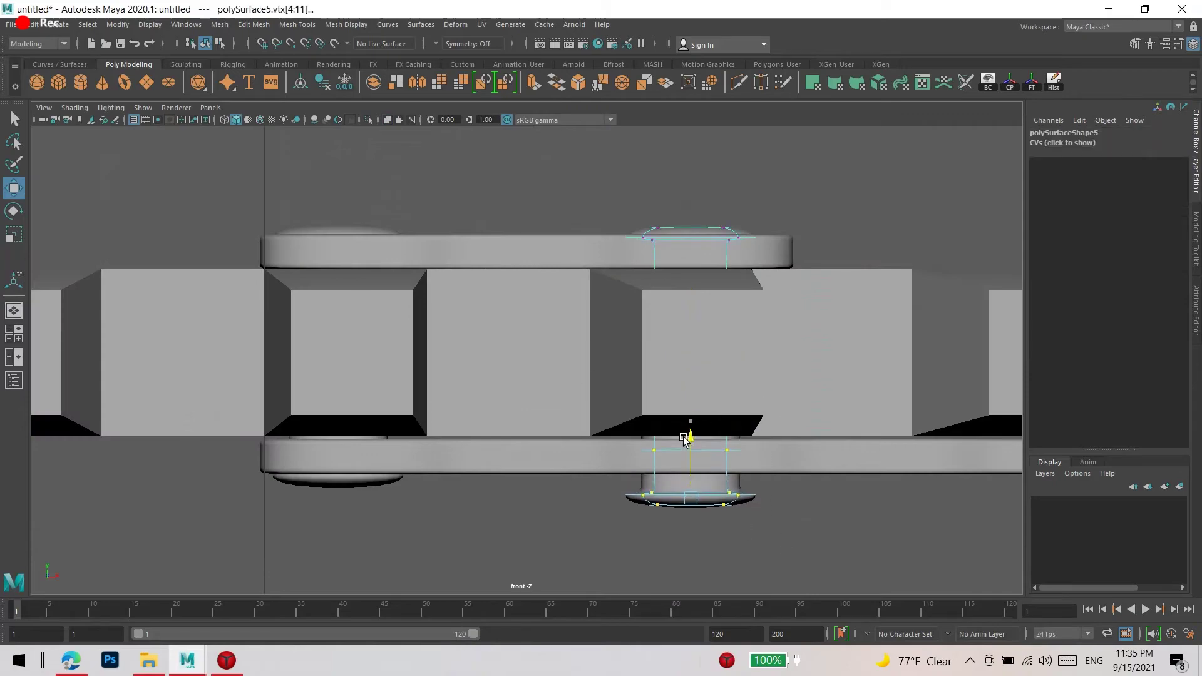
click(699, 460)
drag(610, 410, 623, 432)
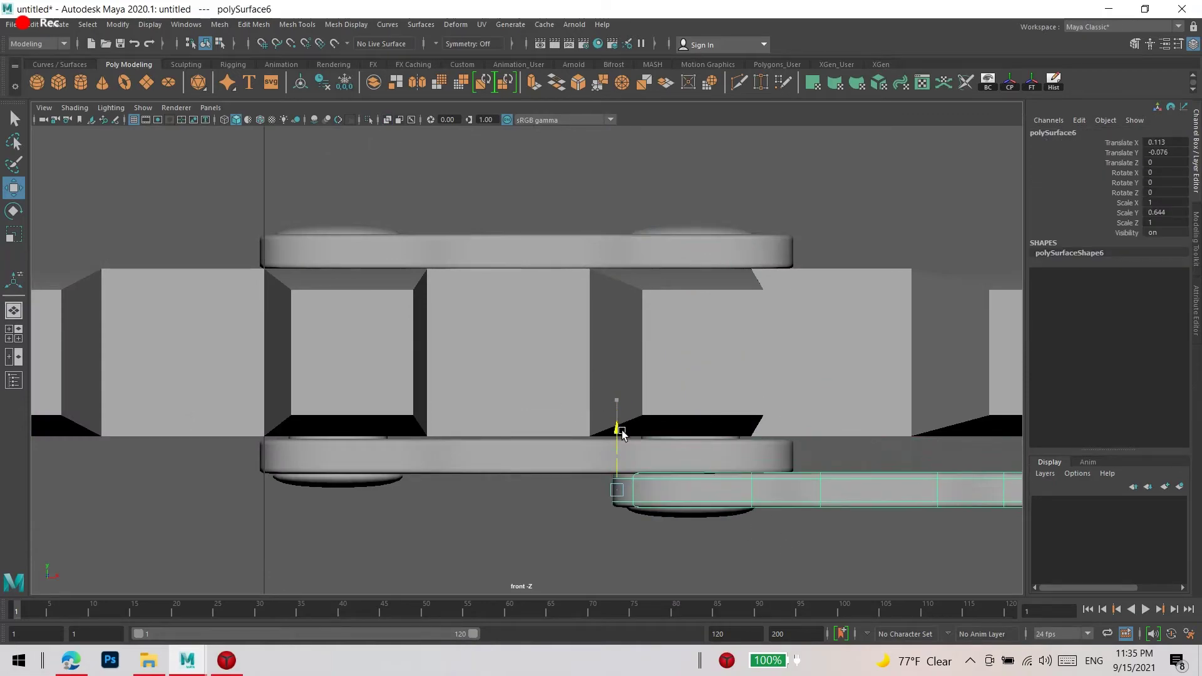
Stretch the pin's lower vertices down through the lowered plate and review in perspective
key(F9)
drag(760, 529, 559, 442)
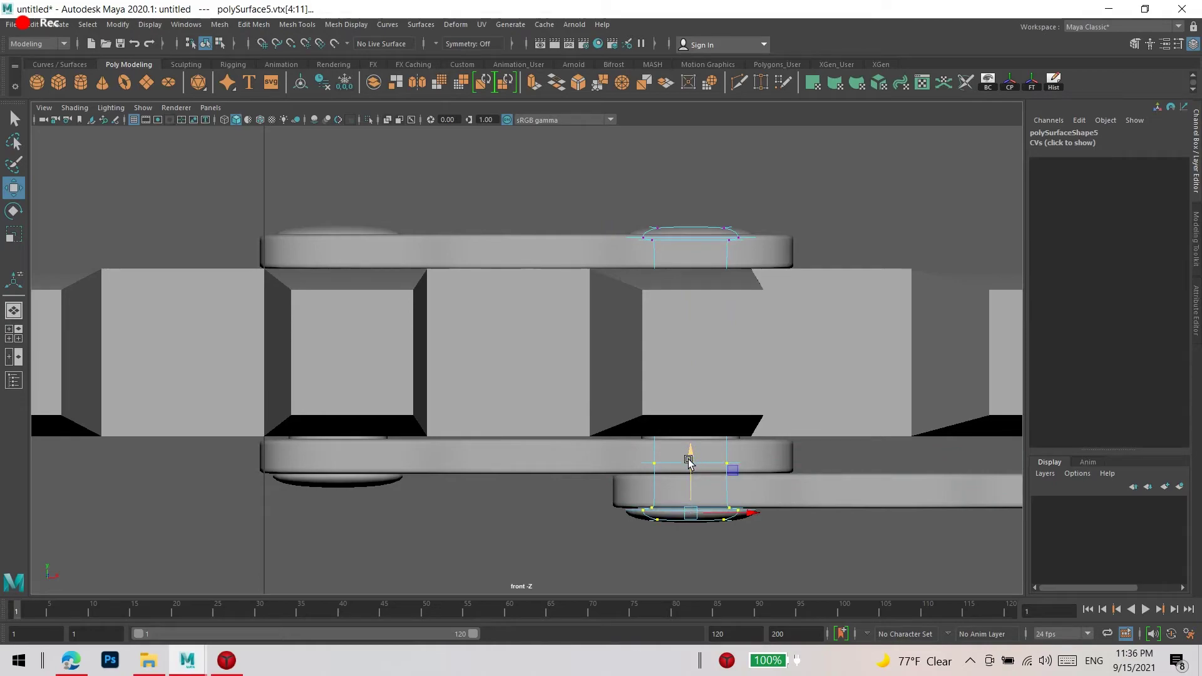
key(F8)
click(748, 492)
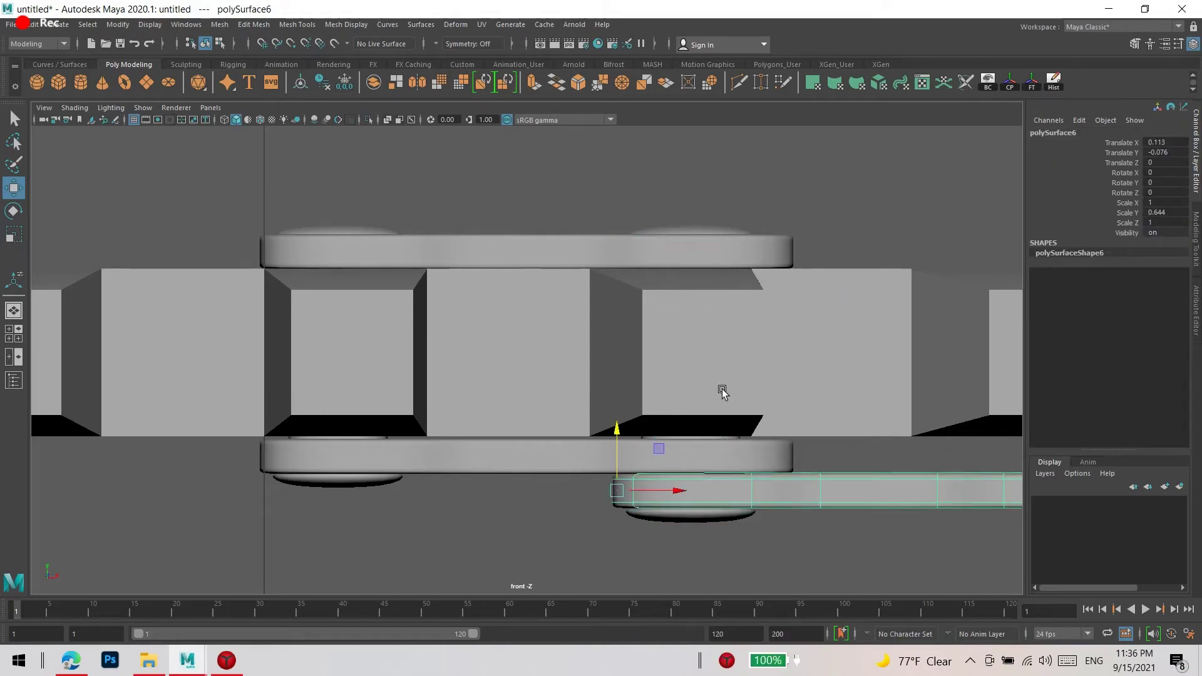
key(space)
key(space)
alt+drag(585, 391, 864, 342)
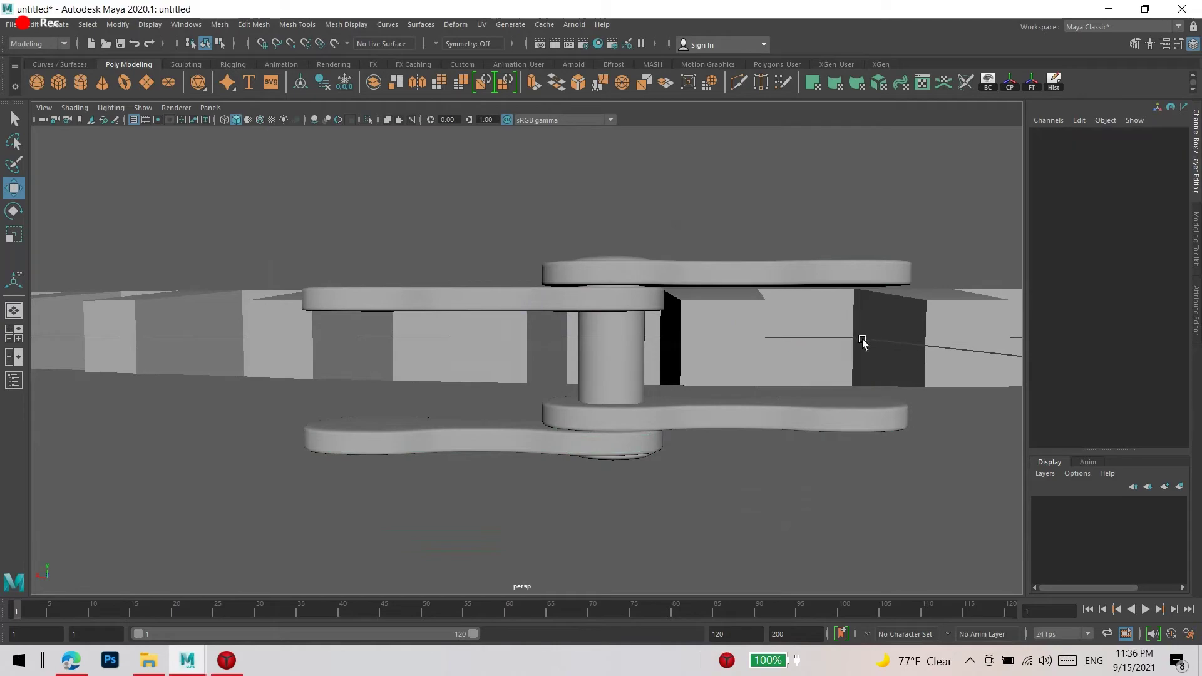
Slide the selected pin left along X into place in the top view
key(space)
click(319, 203)
key(space)
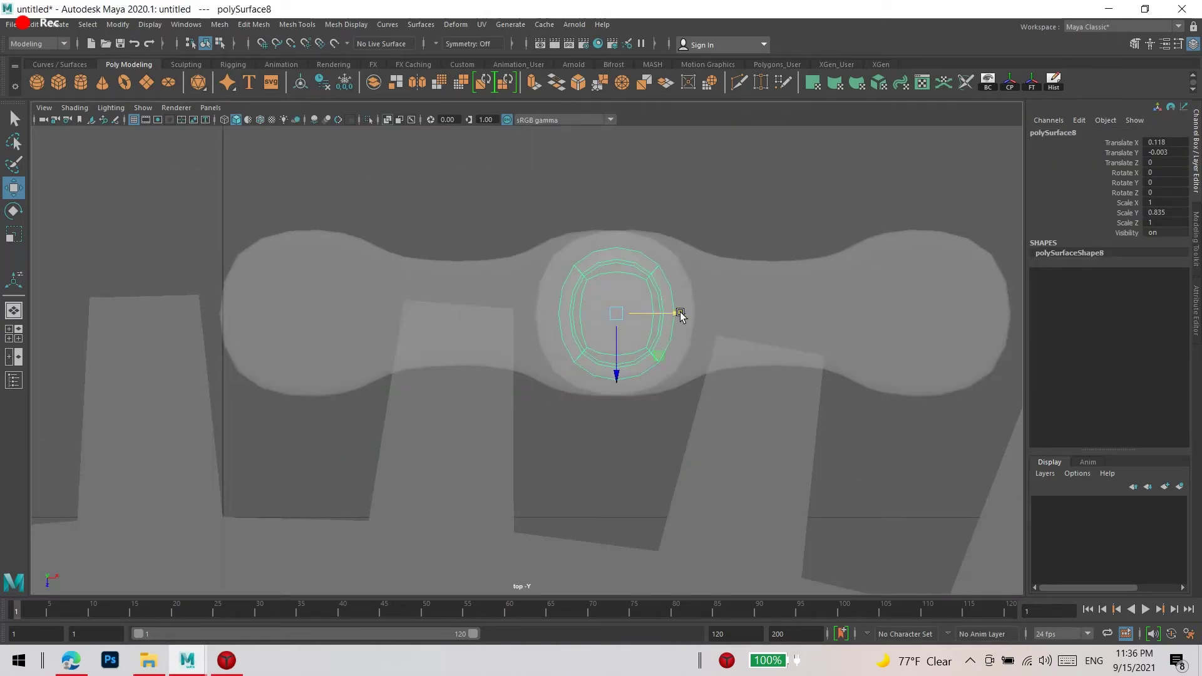
drag(681, 315, 351, 315)
alt+middle_drag(645, 313, 438, 311)
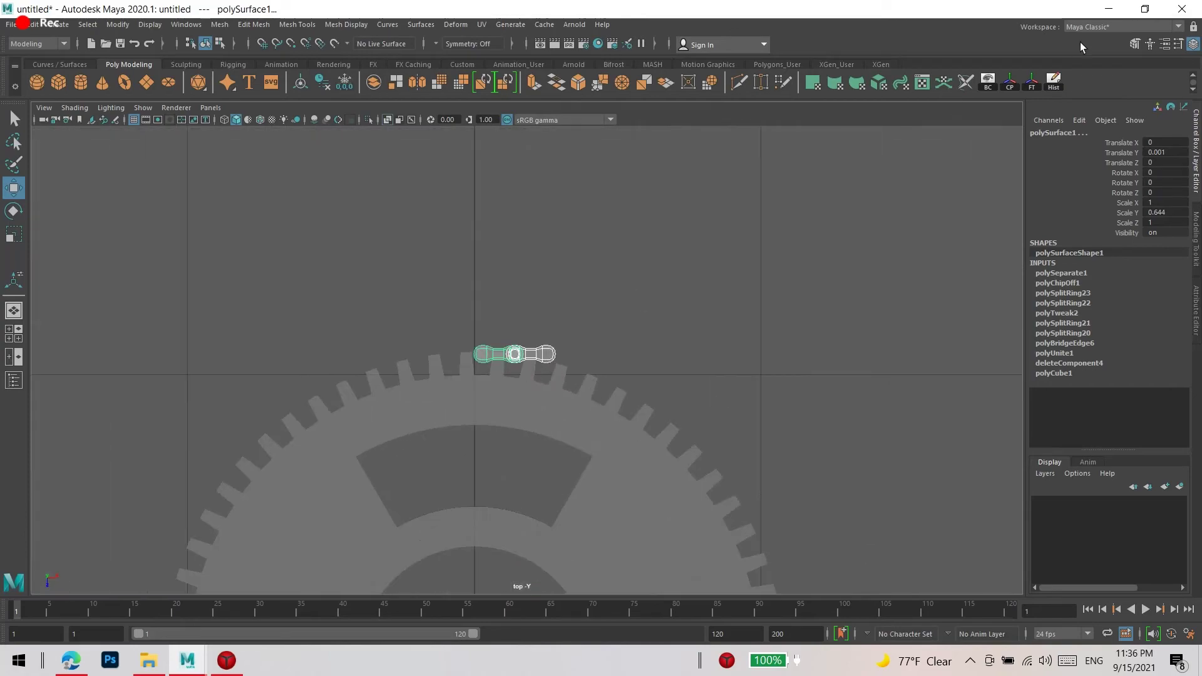
scroll(584, 260, up, 3)
scroll(657, 275, up, 3)
Delete the link's construction history and bring up Duplicate Special options
click(1054, 82)
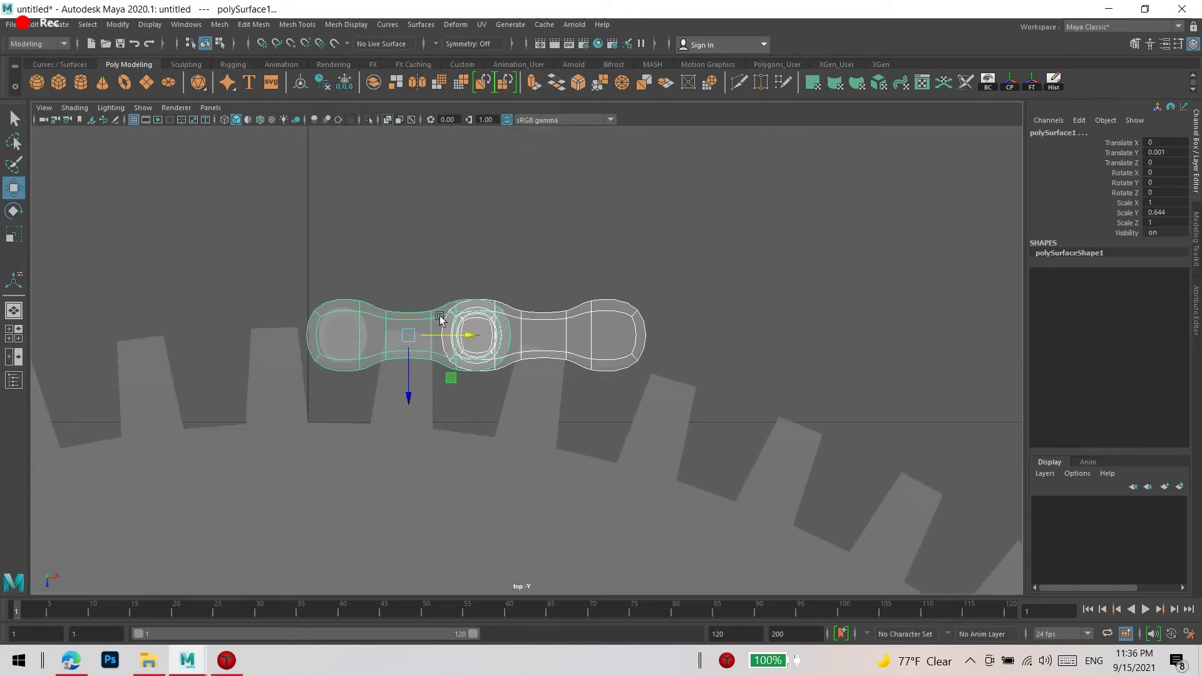
click(29, 24)
click(177, 226)
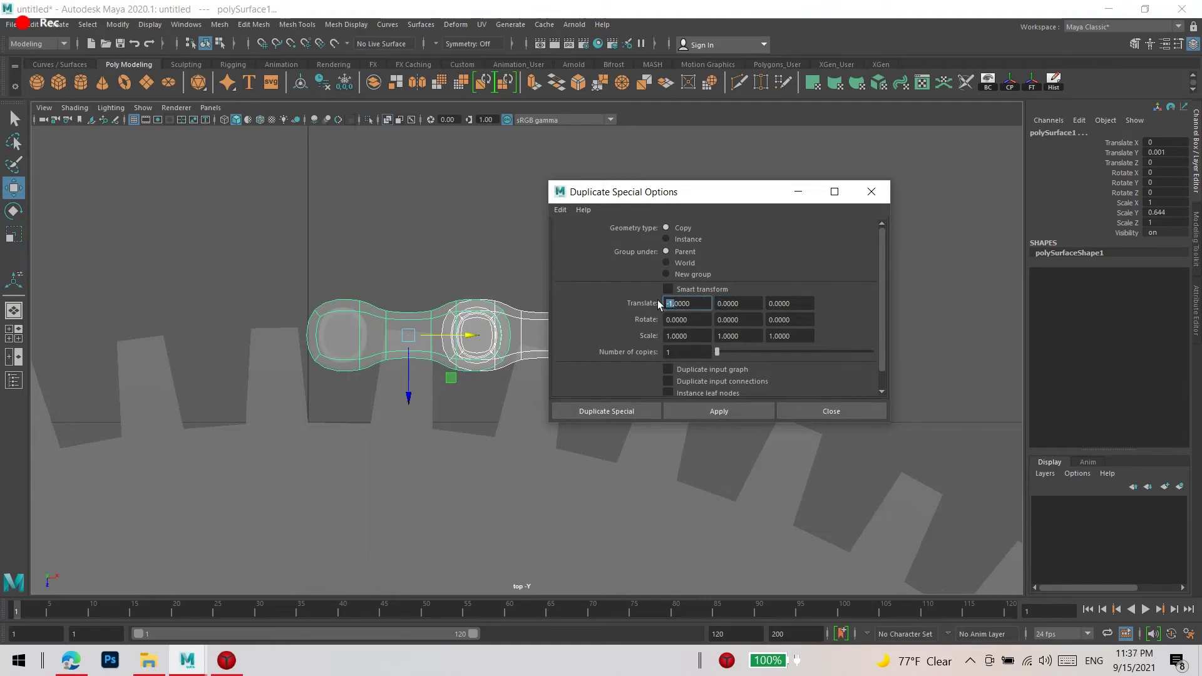
Make a copy of the link, then undo the misplaced duplicate
drag(657, 191, 802, 194)
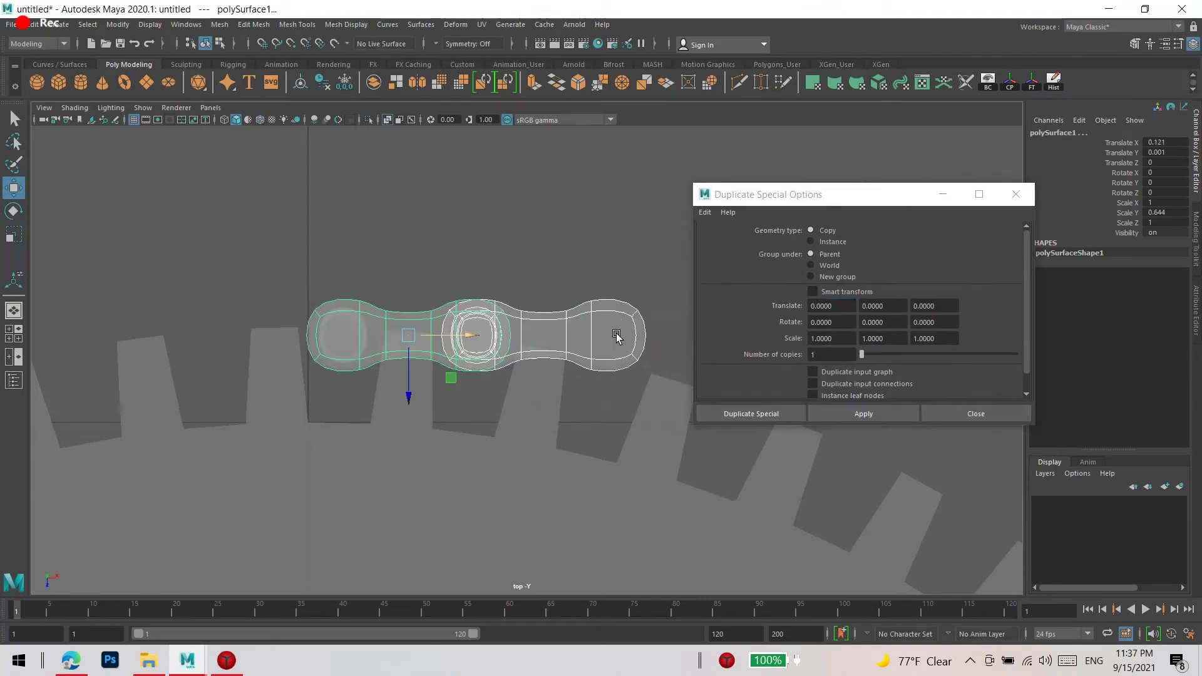
alt+middle_drag(618, 336, 332, 356)
key(ctrl+d)
drag(332, 356, 568, 354)
key(ctrl+z)
key(ctrl+z)
key(ctrl+z)
key(space)
key(space)
key(space)
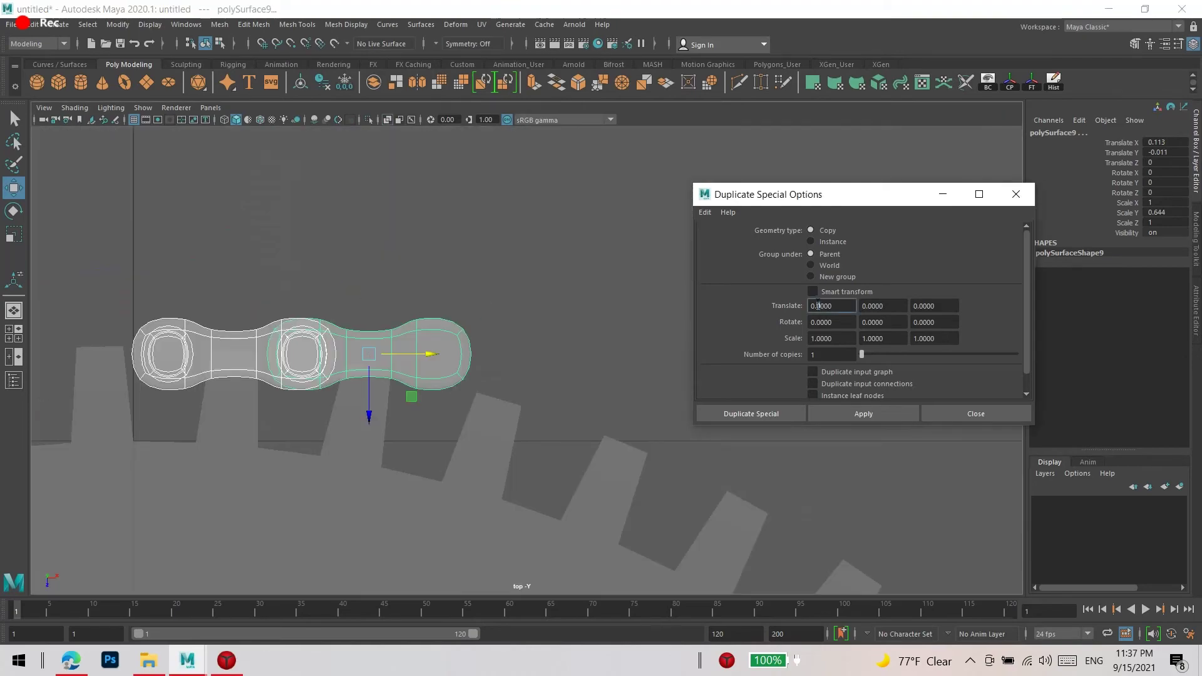
text(0.2200)
Apply Duplicate Special twice with a 0.22 X offset, then close the dialog
click(865, 414)
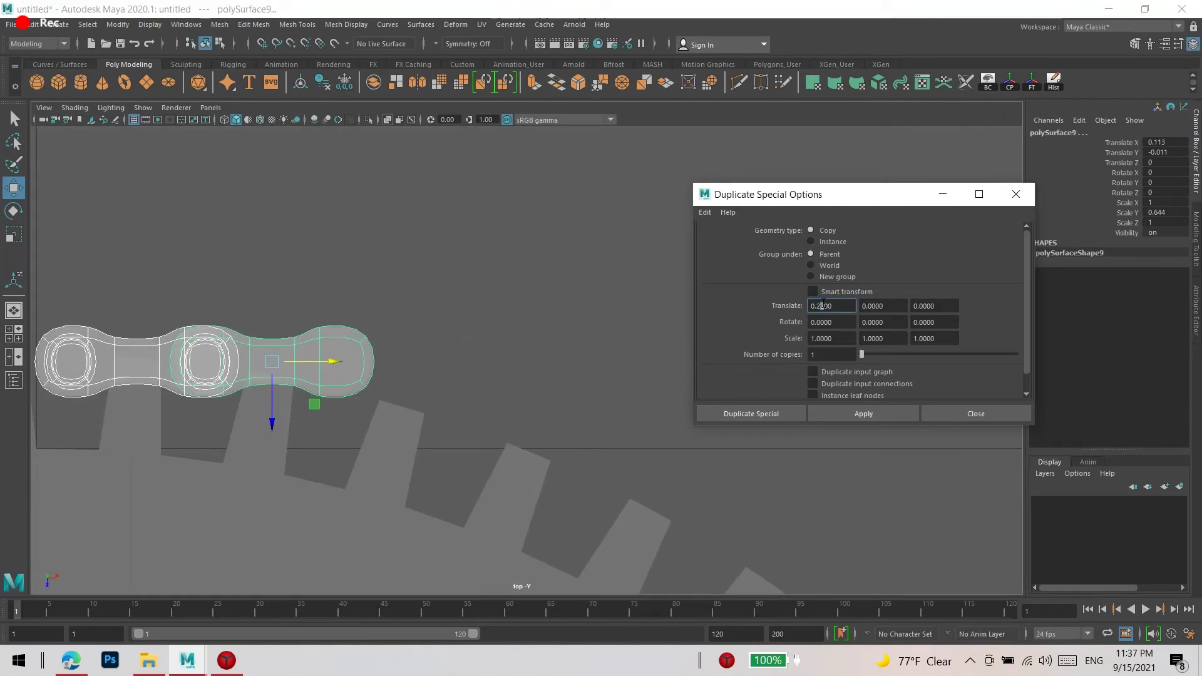
click(874, 414)
click(564, 303)
click(975, 414)
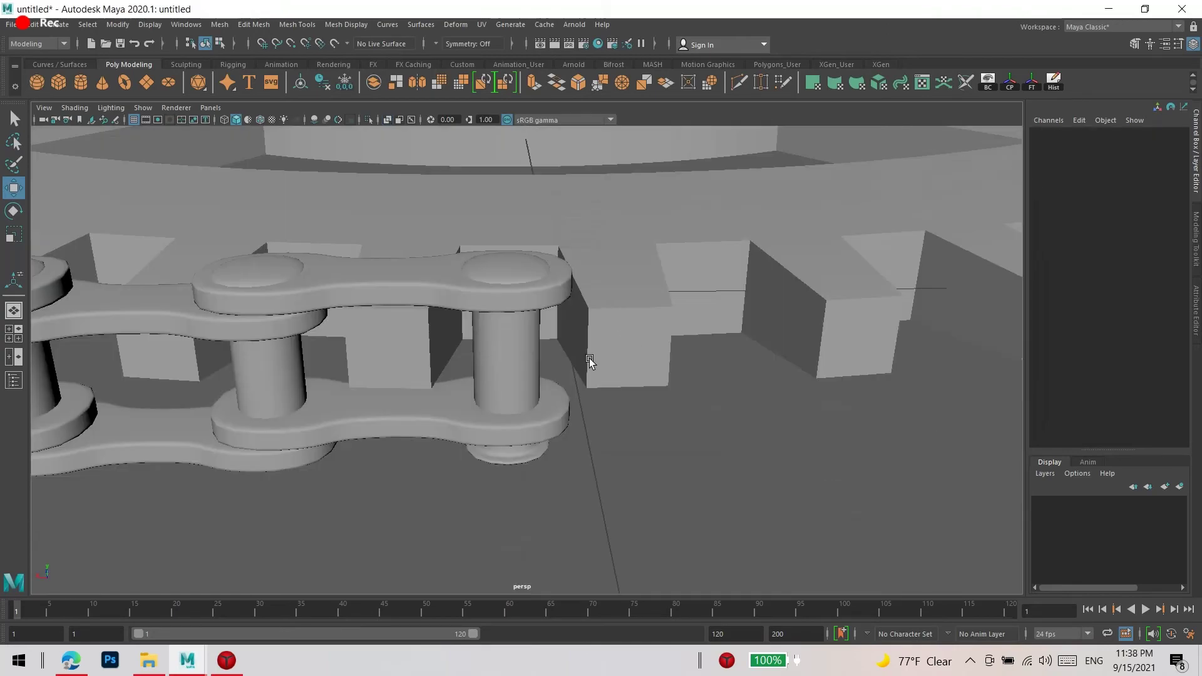
Orbit to look down on the gears and the chain along the teeth
mouse_move(563, 313)
alt+mouse_down()
mouse_move(435, 374)
mouse_move(734, 424)
mouse_move(435, 322)
mouse_move(834, 236)
mouse_move(607, 332)
alt+mouse_up()
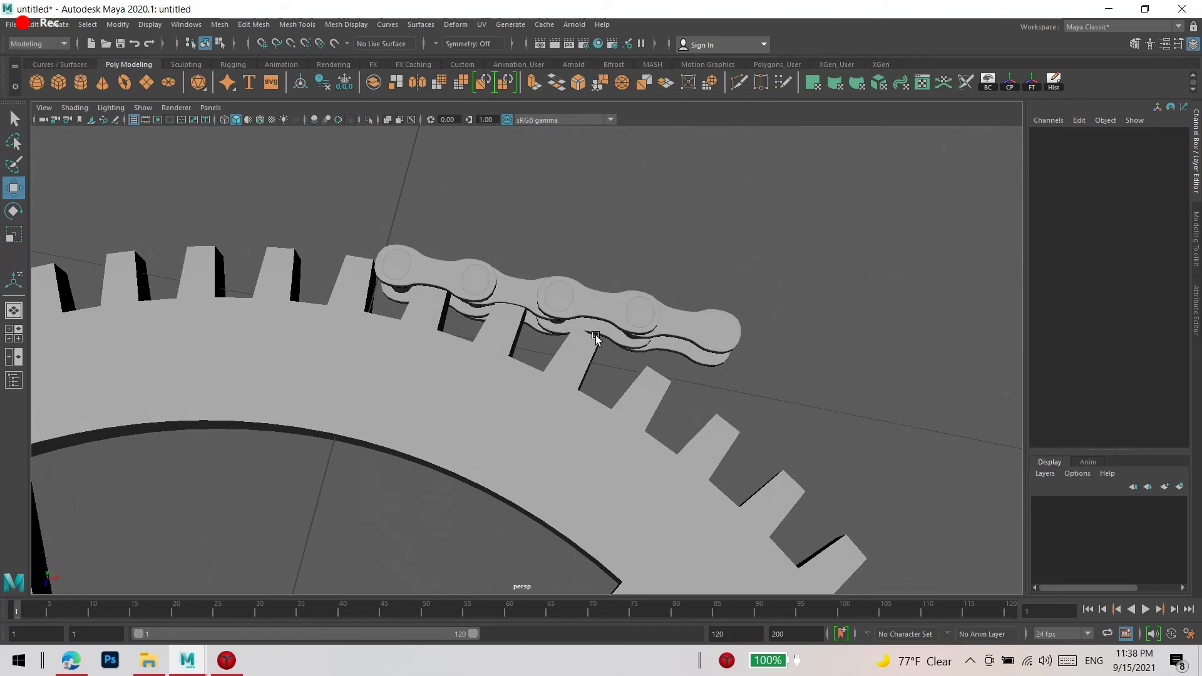
mouse_move(596, 335)
alt+mouse_down()
mouse_move(647, 290)
mouse_move(663, 376)
mouse_move(451, 268)
alt+mouse_up()
scroll(450, 268, down, 10)
Select both gears and open Save Scene As in the Maya projects folder as 'gair'
click(514, 358)
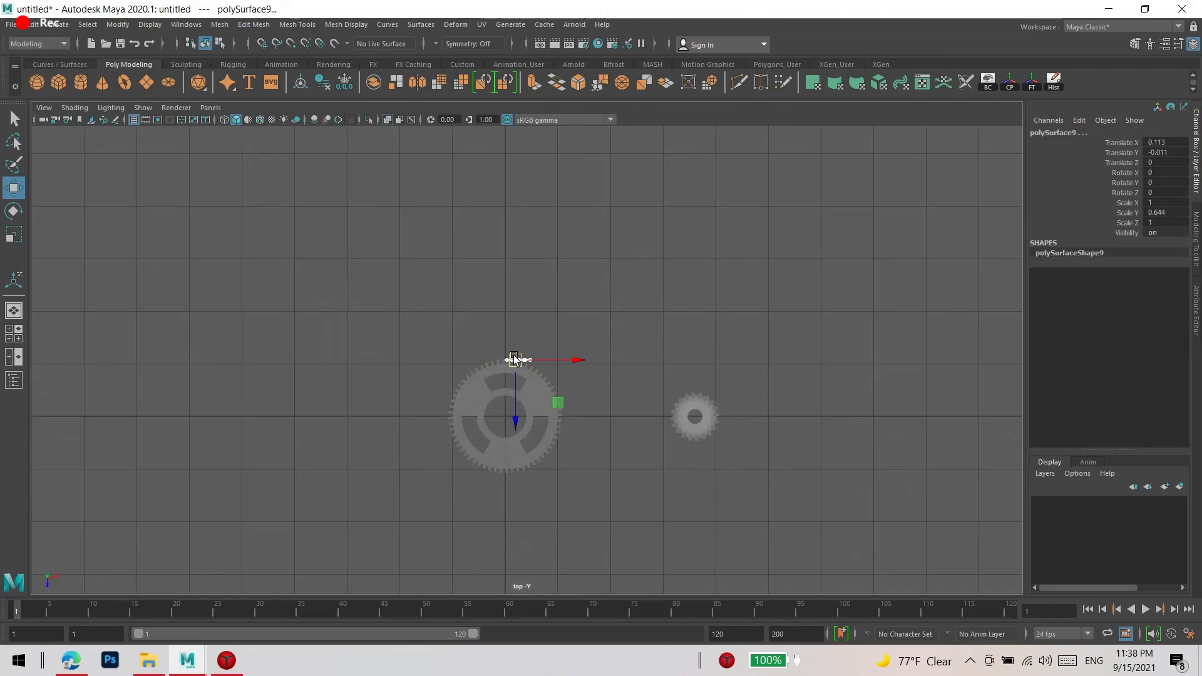
click(691, 378)
scroll(691, 378, up, 2)
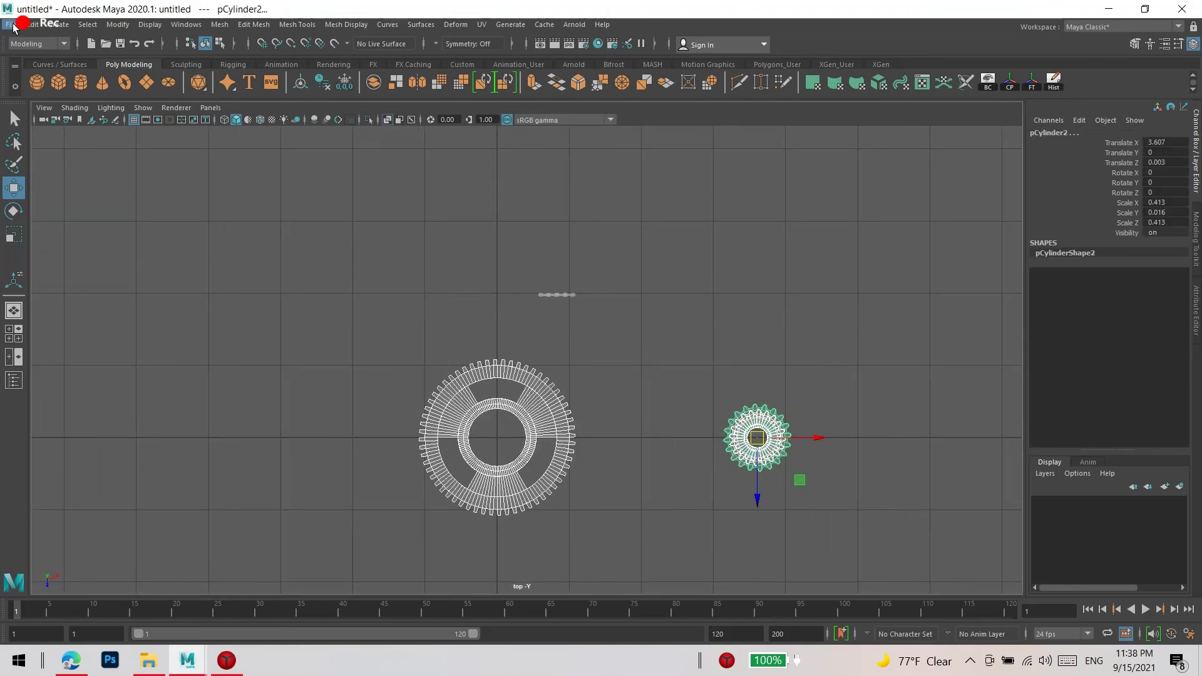
key(ctrl+shift+s)
click(680, 165)
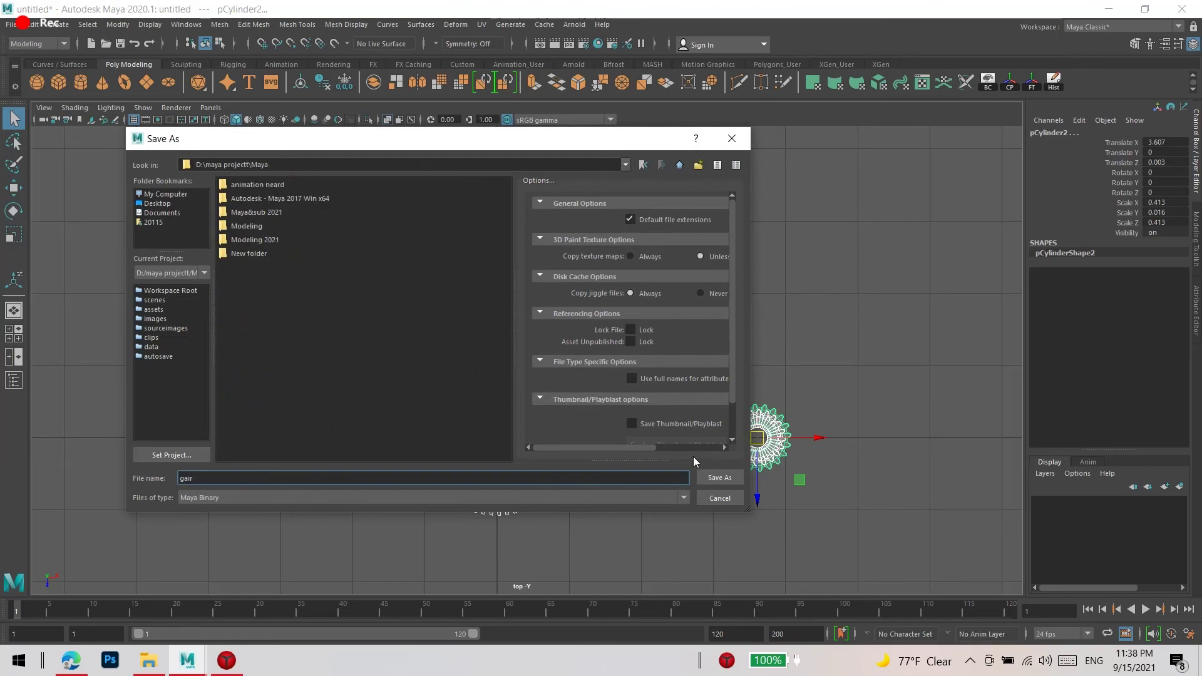